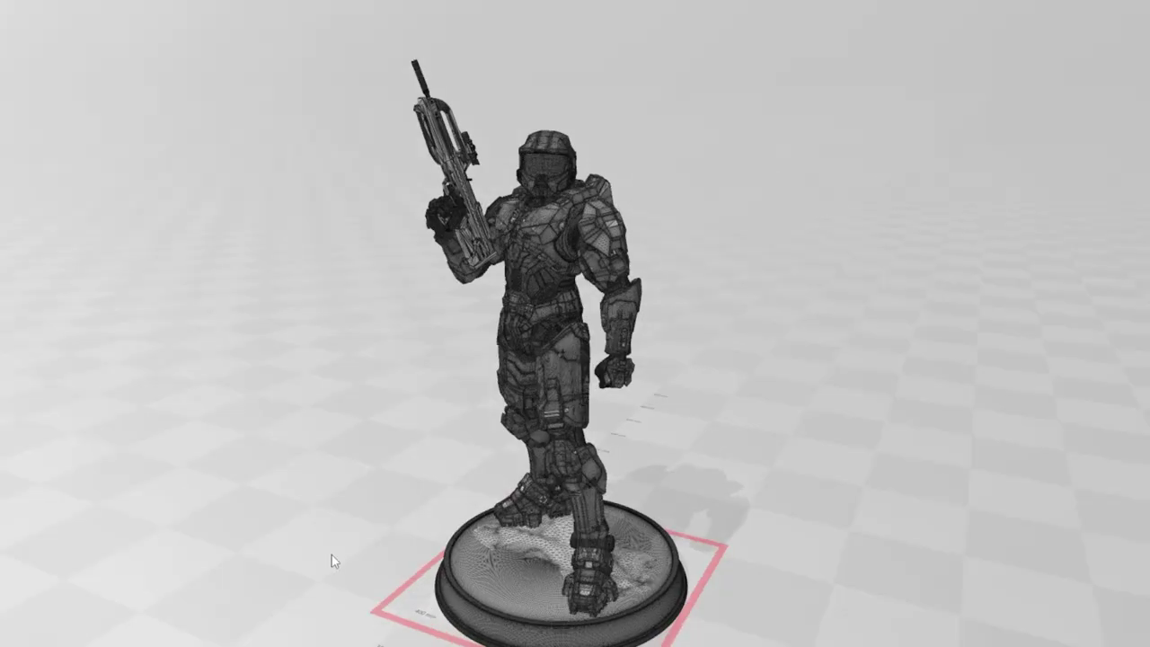
Duplicate the armored figurine and move the original sideways, away from the copy.
scroll(406, 545, "down", 3)
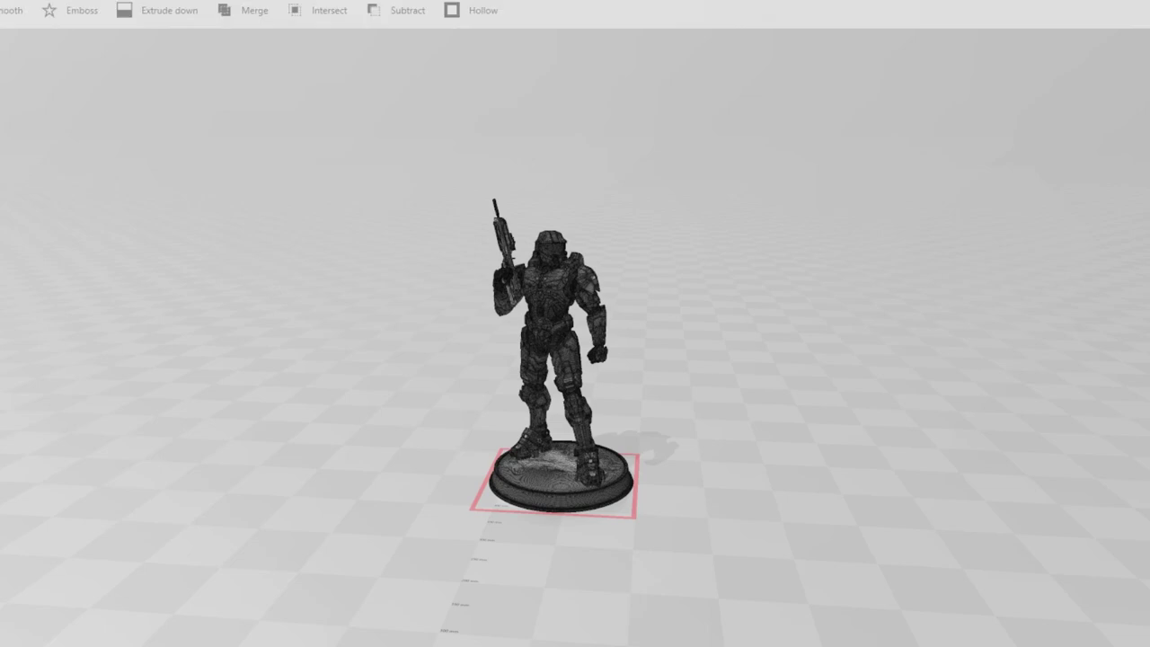
left_click(18, 1)
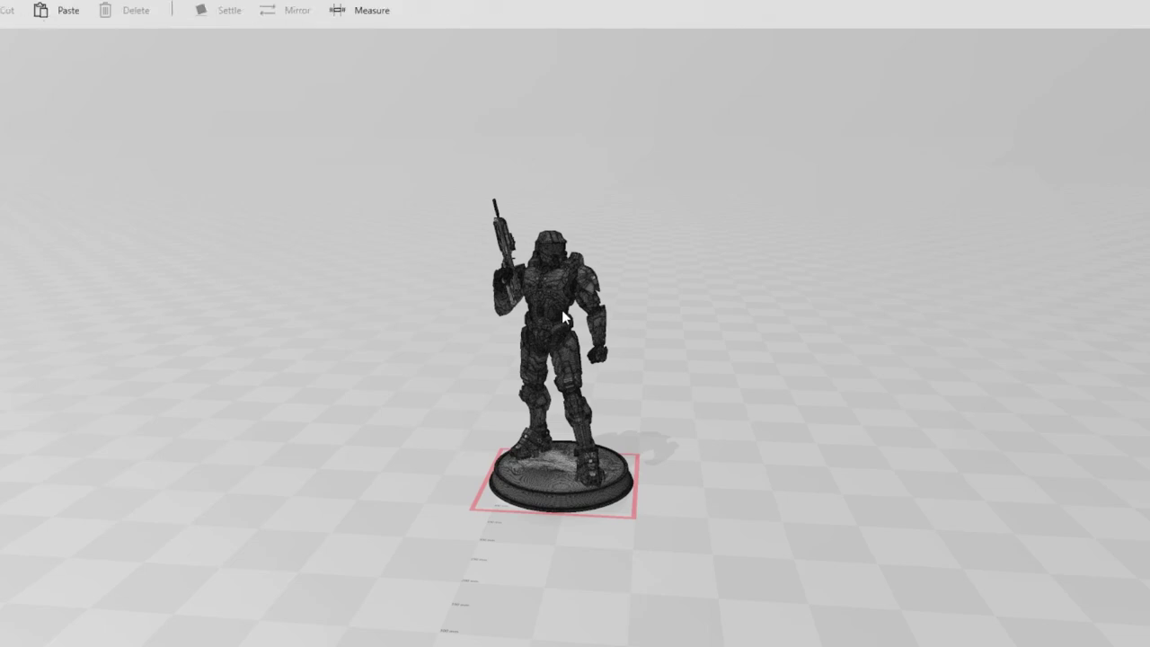
key("ctrl+a")
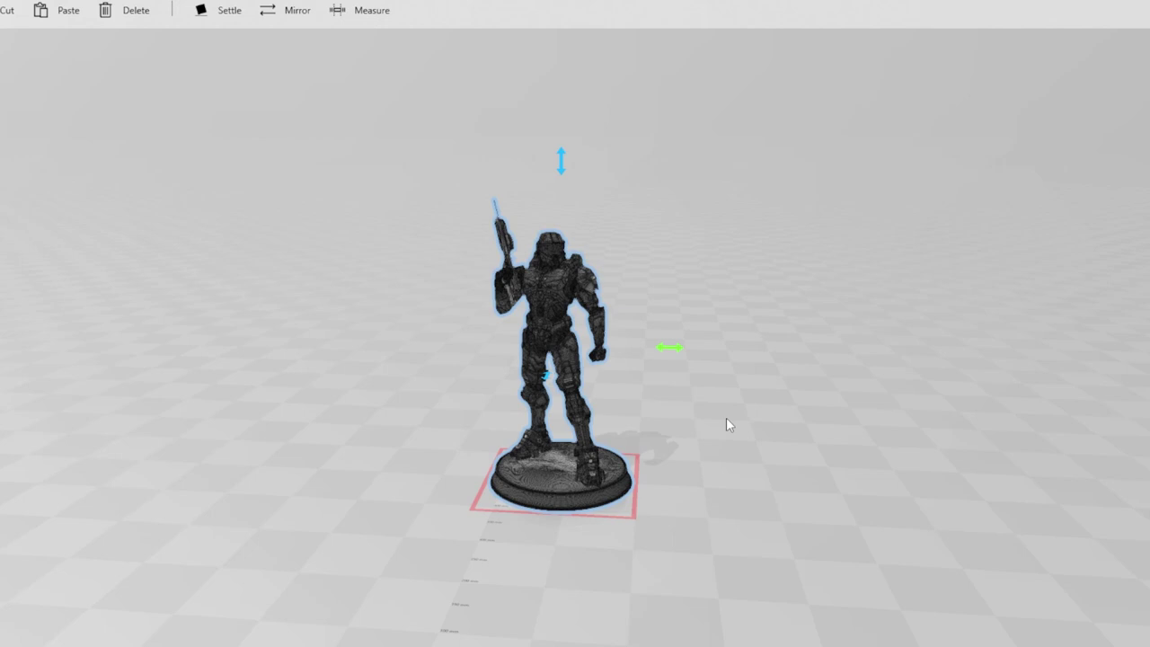
key("ctrl+v")
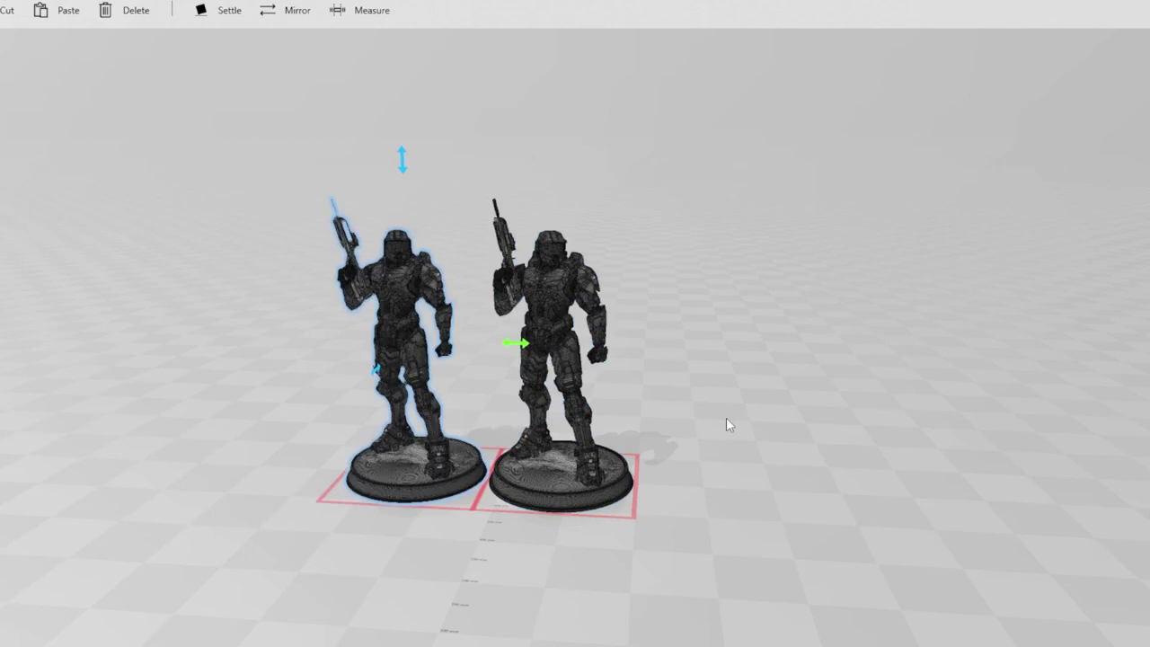
left_click(554, 350, "ctrl")
key("ctrl+v")
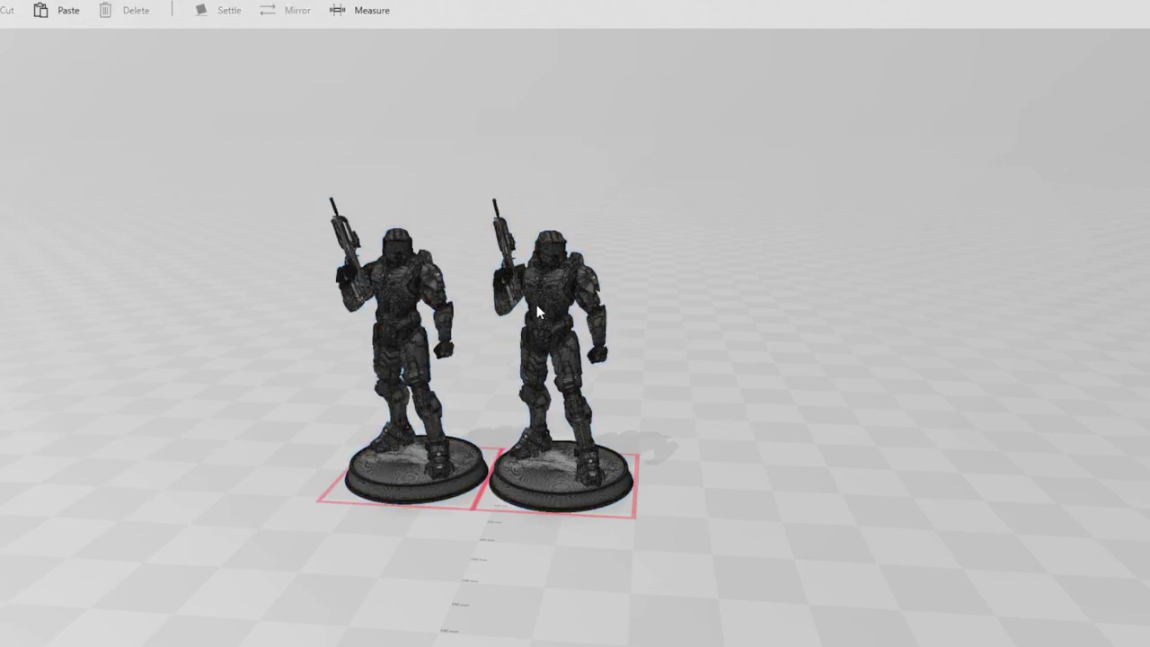
left_click(571, 335)
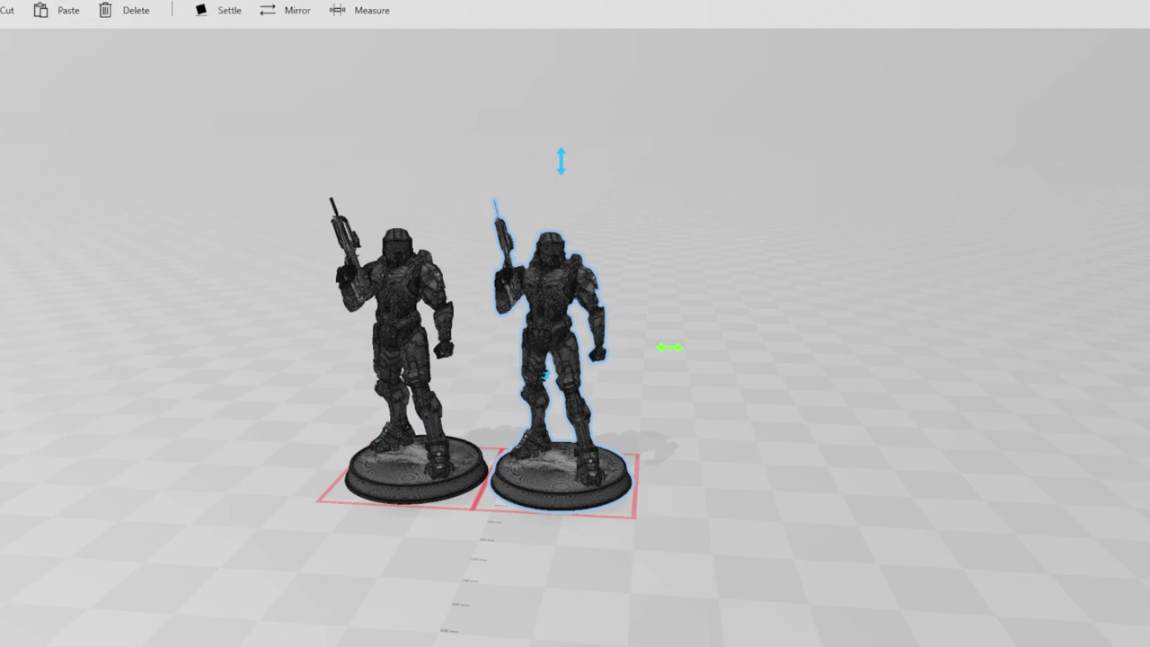
left_click_drag(667, 350, 766, 352)
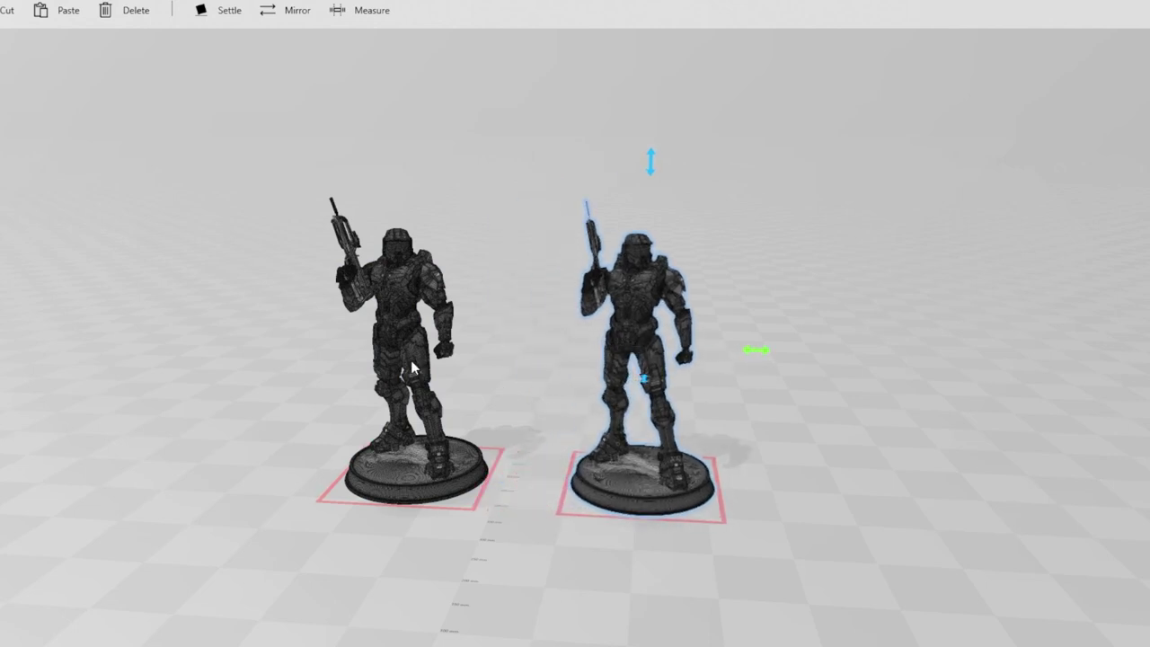
Prepare the selected figurine for scaling, then switch to Calculator and multiply its height of 220.48 by 6.
key("s")
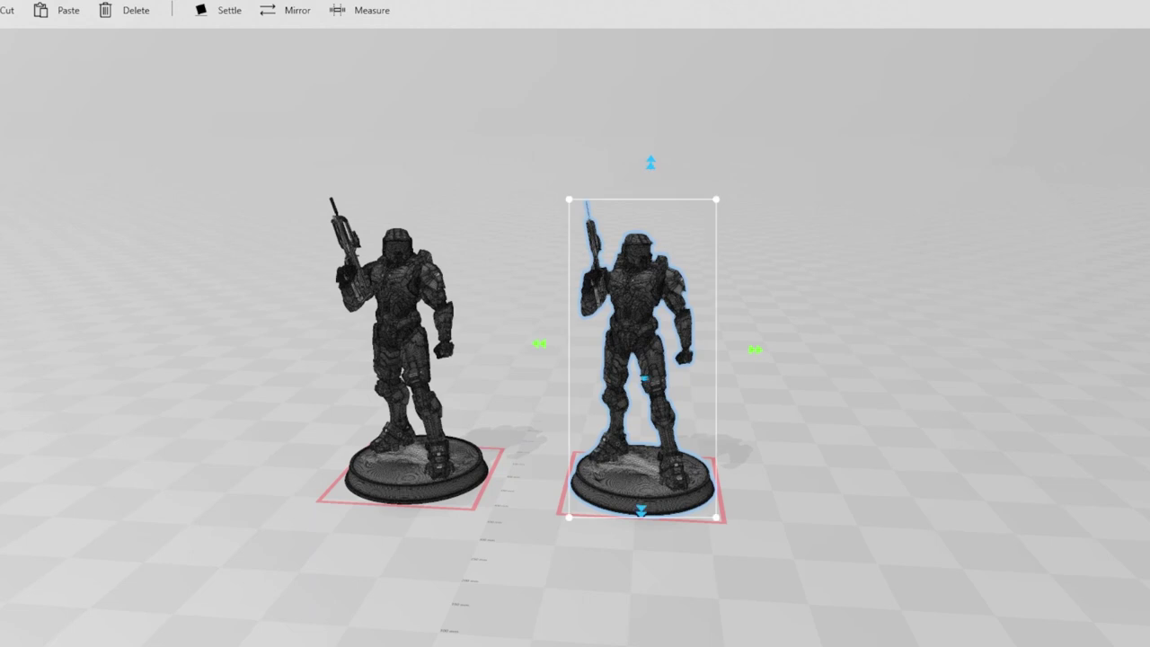
key("super")
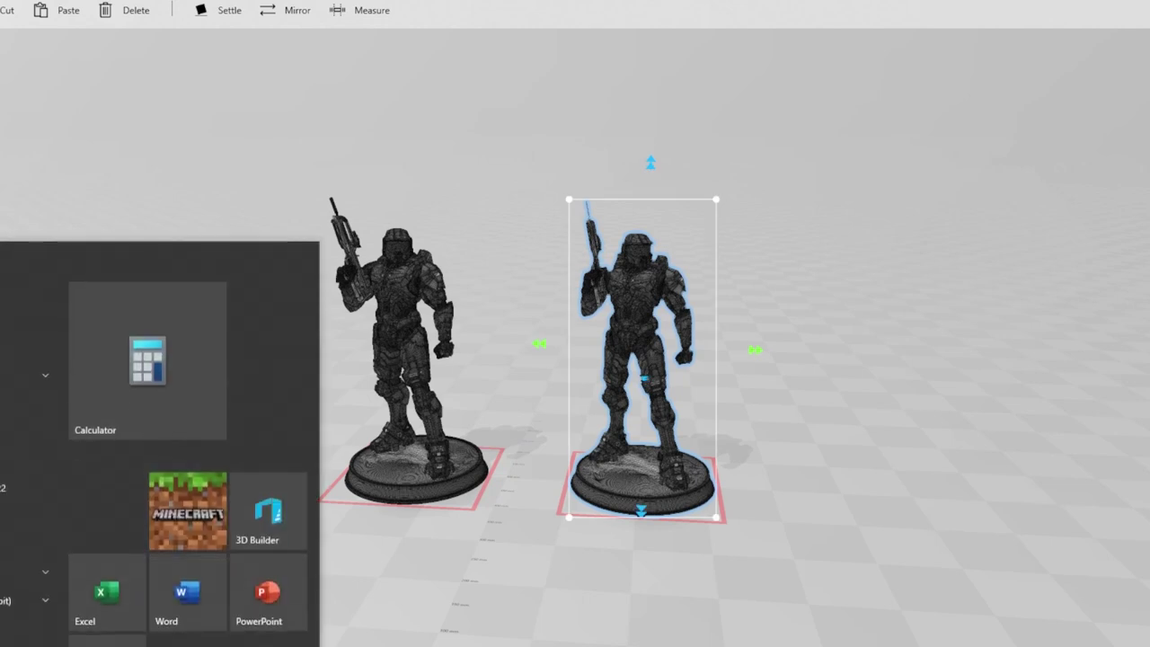
left_click(151, 420)
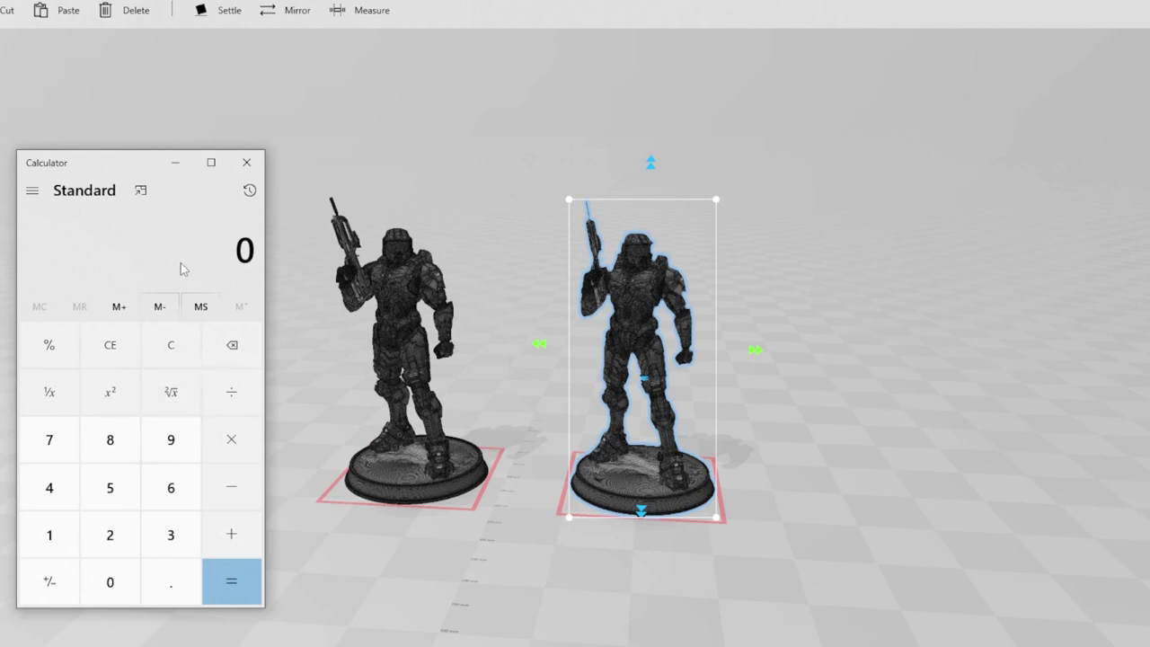
type("220.48")
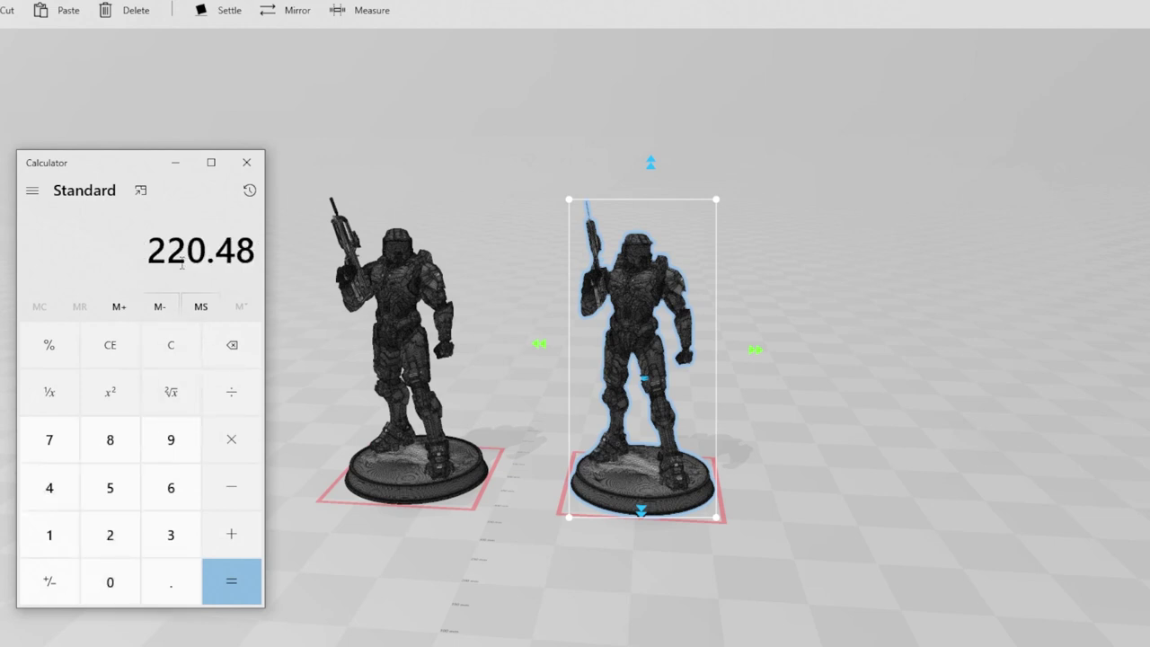
type("*6")
key("Return")
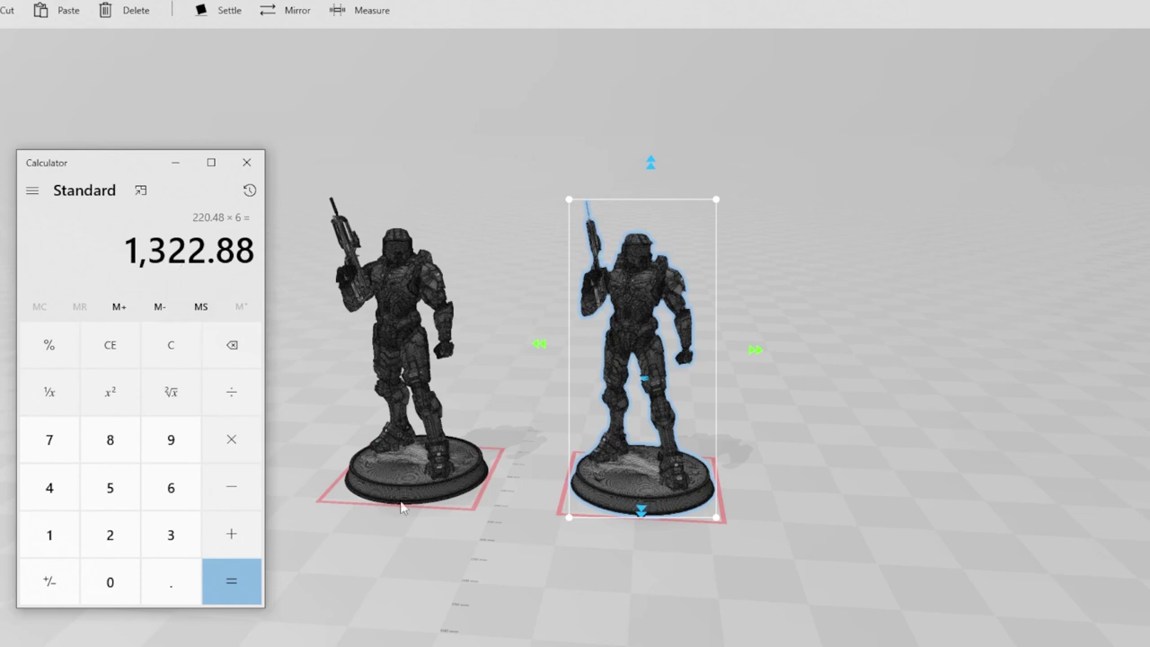
Scale the selected figurine proportionally to a height of 1322.88 and deselect it.
left_click(467, 645)
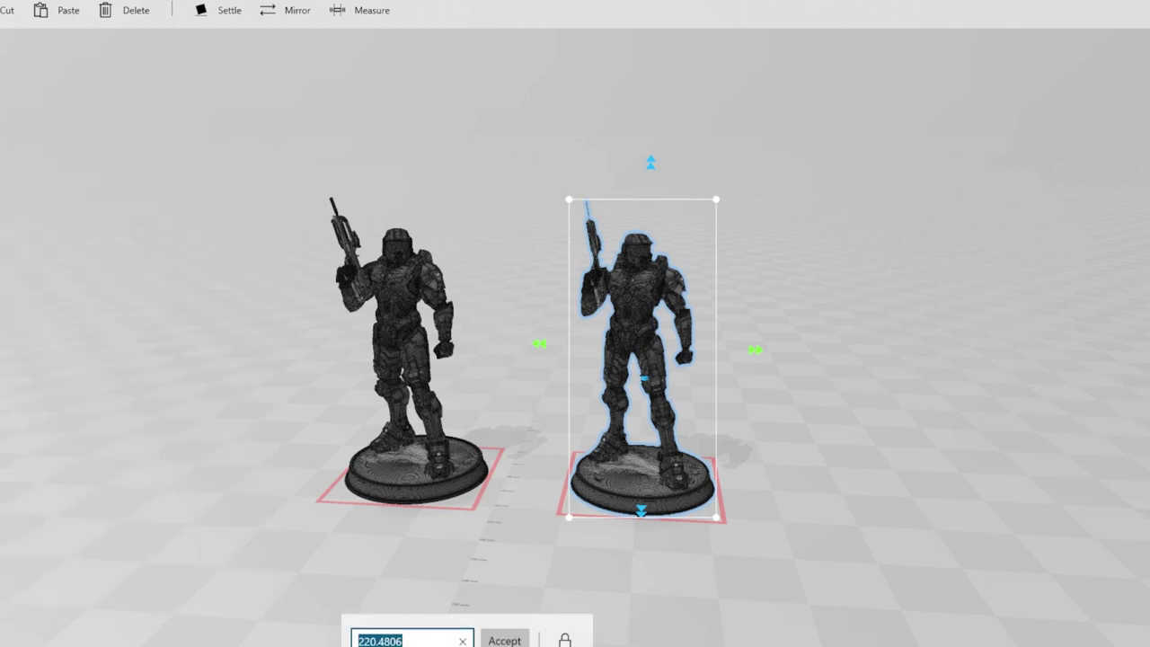
type("1322.88")
key("Return")
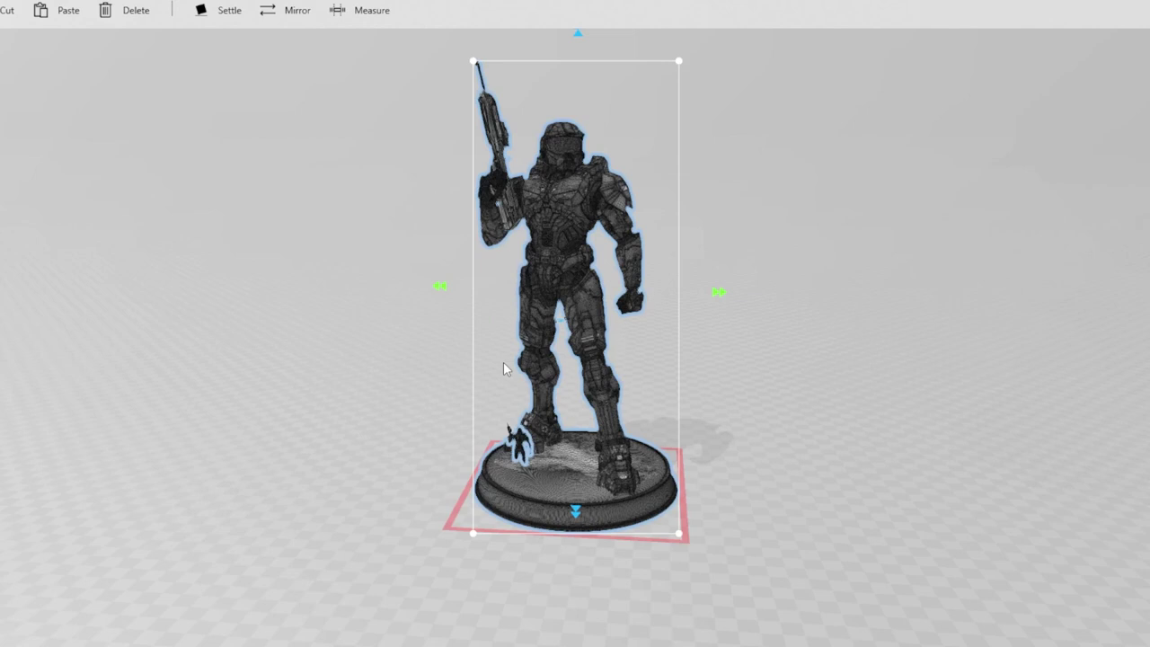
scroll(431, 383, "up", 1)
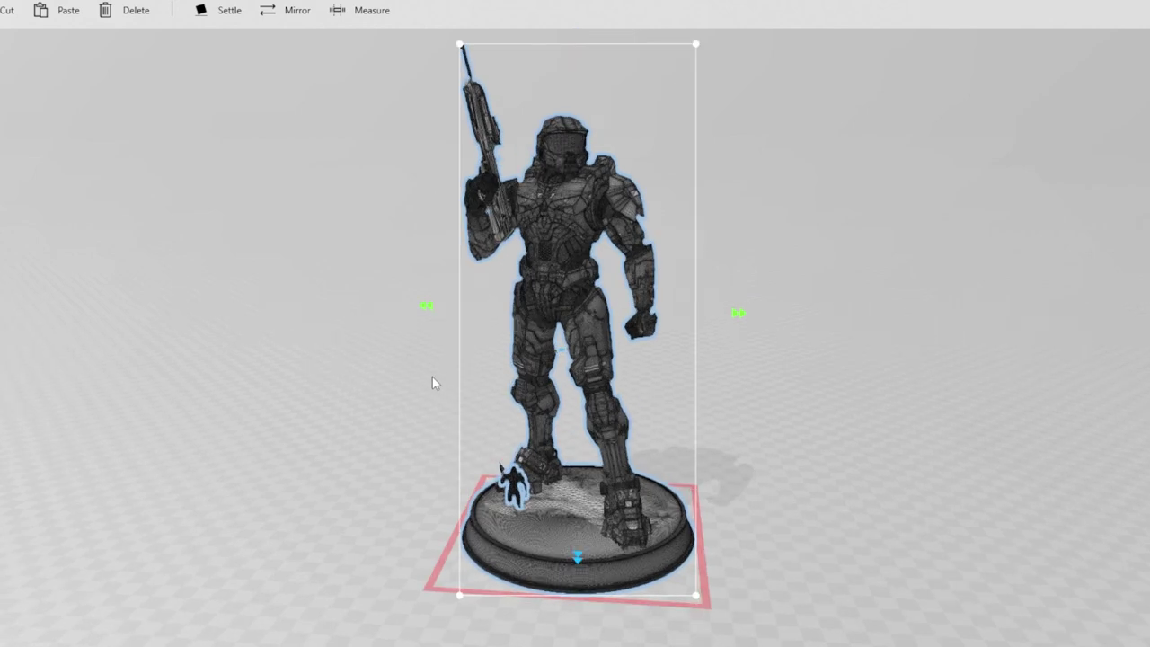
scroll(433, 381, "up", 3)
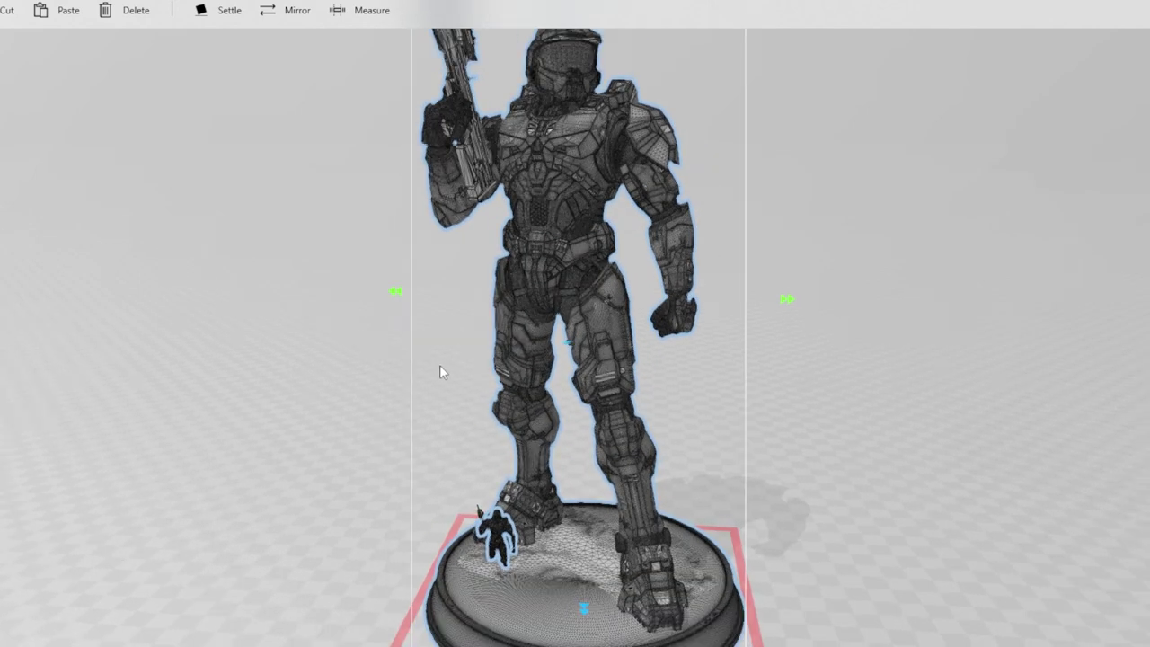
scroll(597, 340, "down", 3)
left_click_drag(608, 341, 490, 263)
left_click(846, 319)
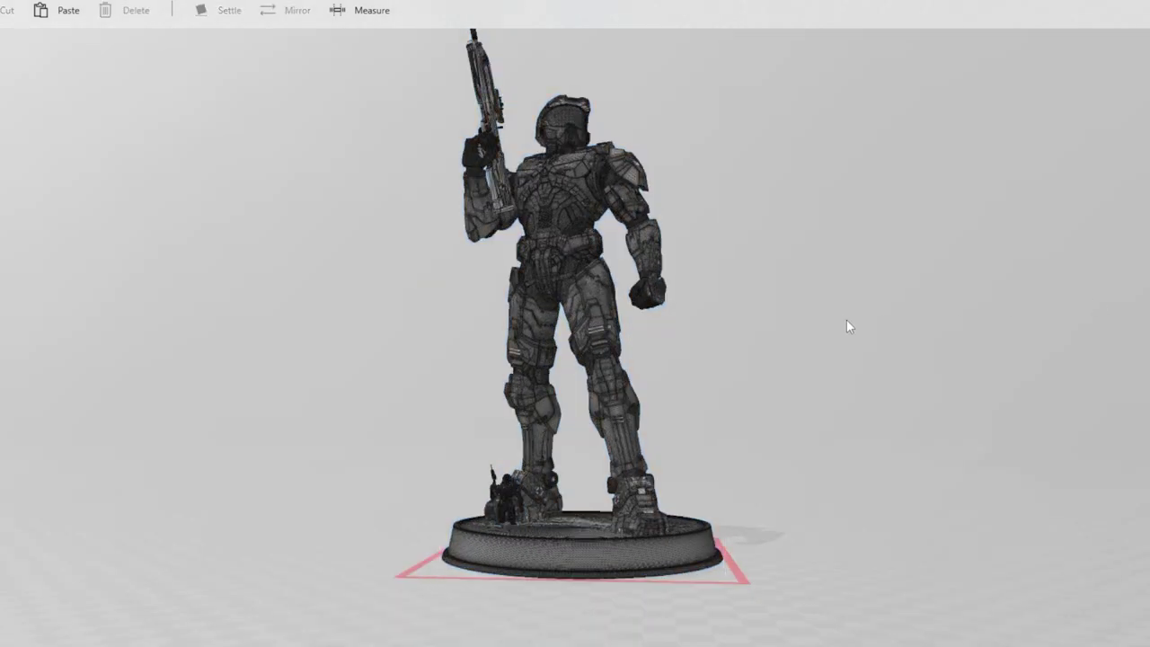
right_click_drag(846, 318, 903, 410)
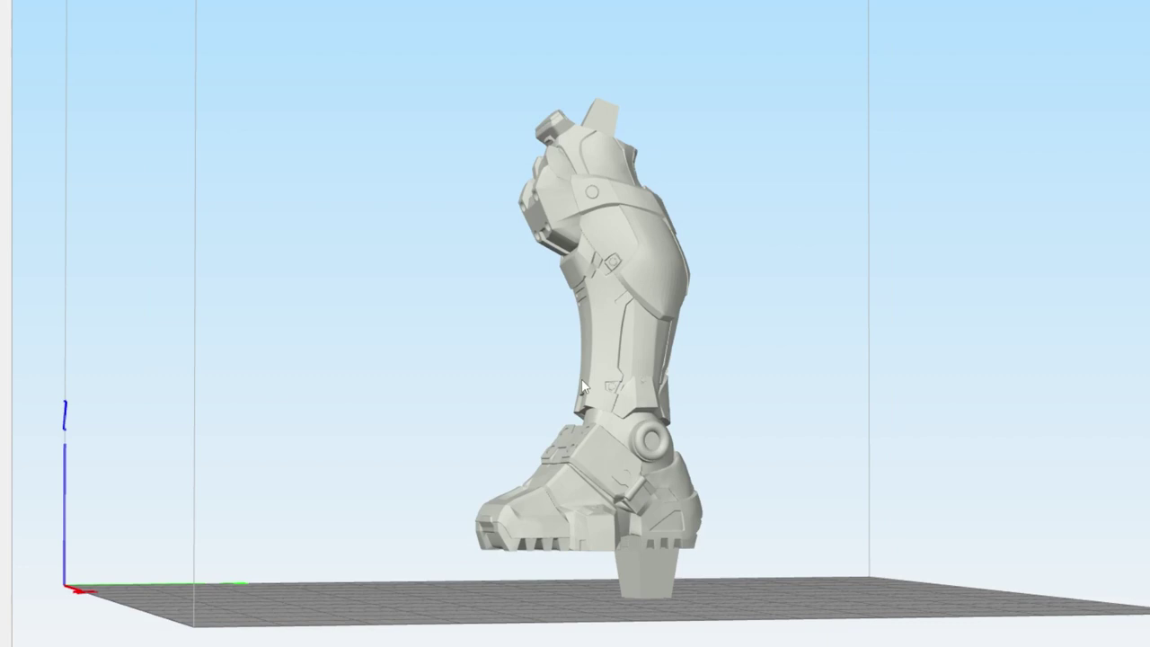
Switch to the slicer, open the leg model's size settings and examine the leg against the printer's build volume.
right_click_drag(317, 377, 582, 308)
double_click(632, 310)
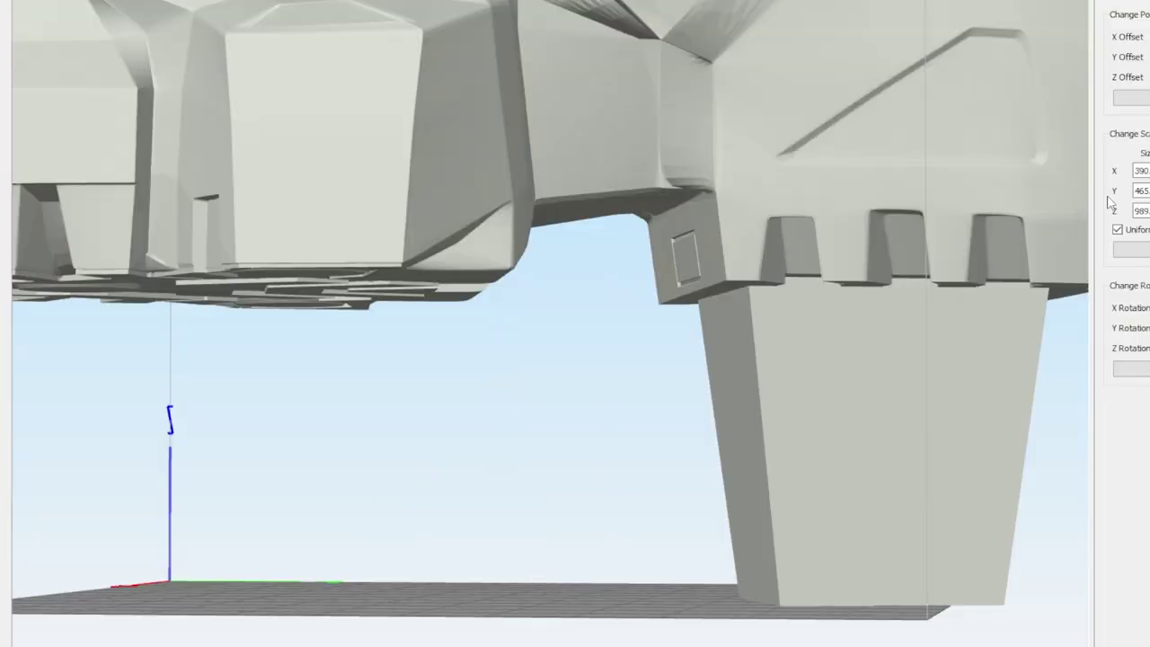
scroll(817, 305, "down", 3)
scroll(772, 224, "down", 2)
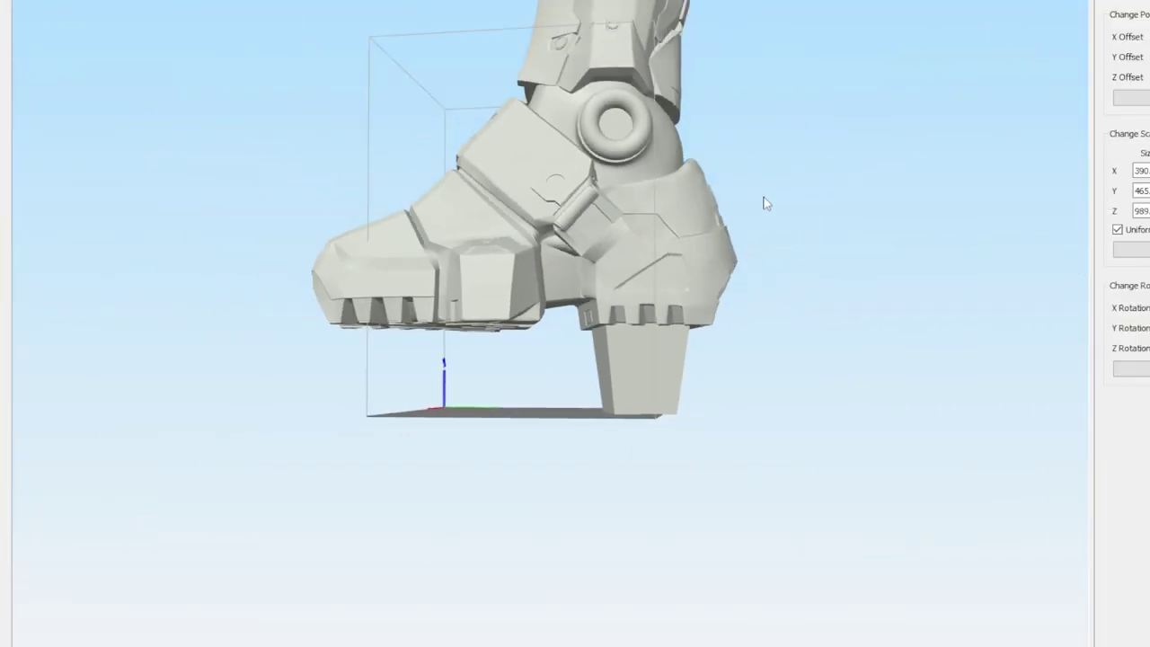
scroll(765, 350, "down", 3)
left_click_drag(785, 314, 862, 406)
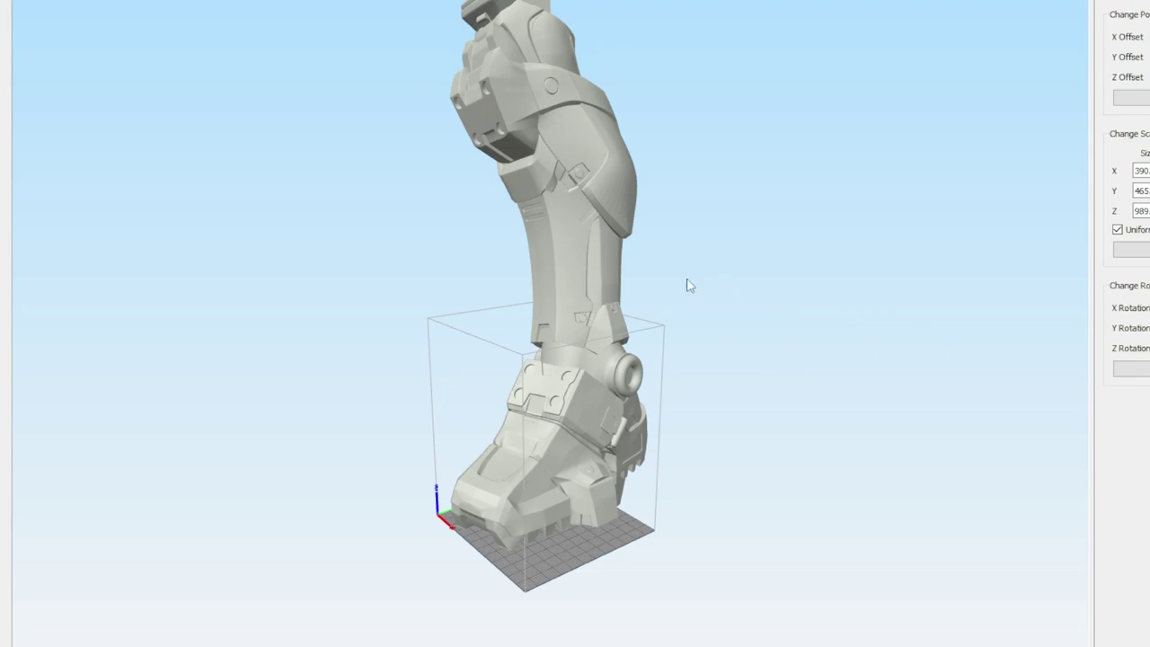
middle_click_drag(687, 279, 696, 322)
mouse_move(696, 322)
left_mouse_down()
mouse_move(890, 333)
mouse_move(617, 291)
mouse_move(87, 305)
mouse_move(423, 333)
mouse_move(699, 329)
left_mouse_up()
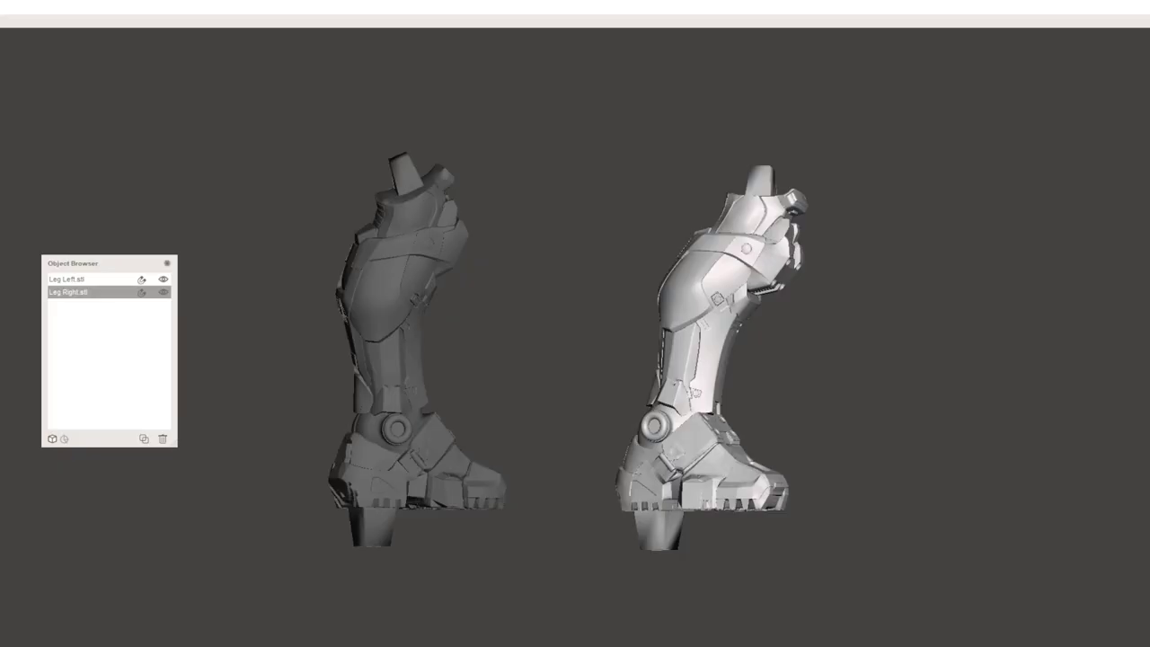
Switch to Meshmixer and cut off the peg beneath the left leg's boot with a horizontal plane cut at the sole.
right_click_drag(346, 388, 409, 363)
left_click(409, 362)
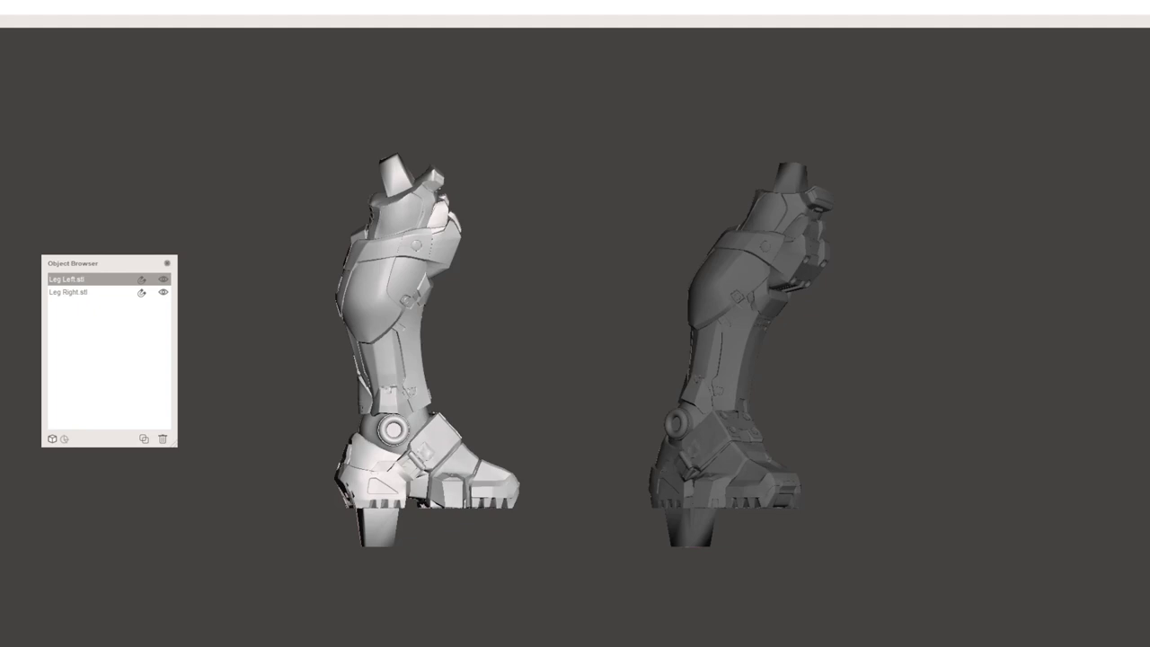
key("c")
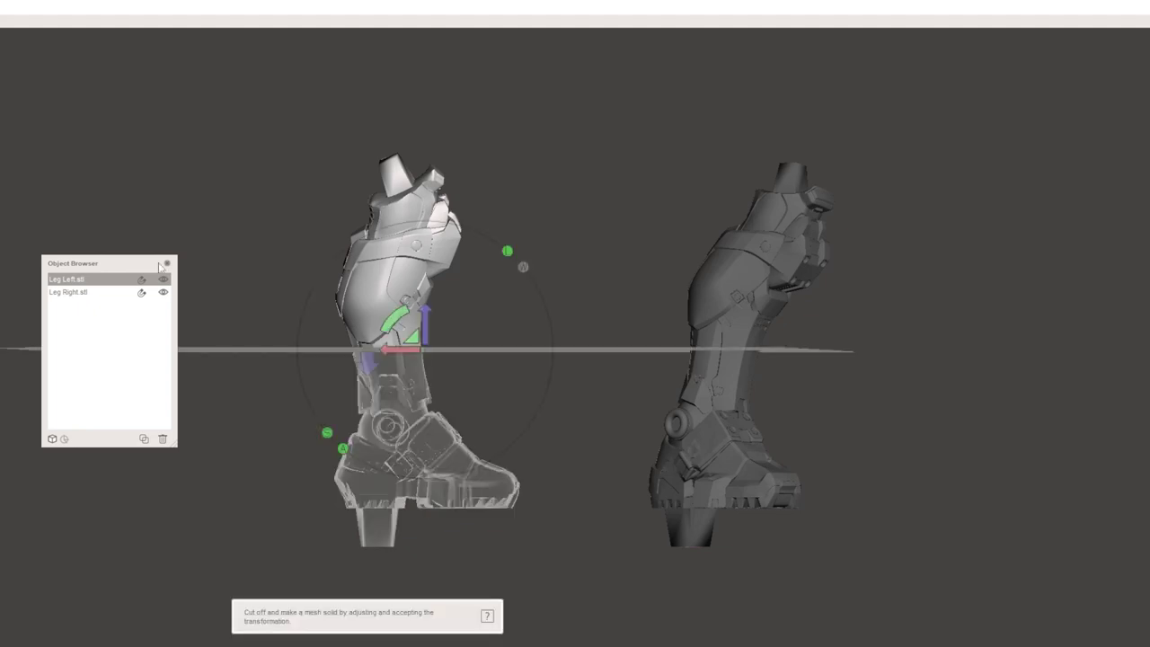
left_click_drag(426, 321, 441, 468)
scroll(482, 549, "up", 5)
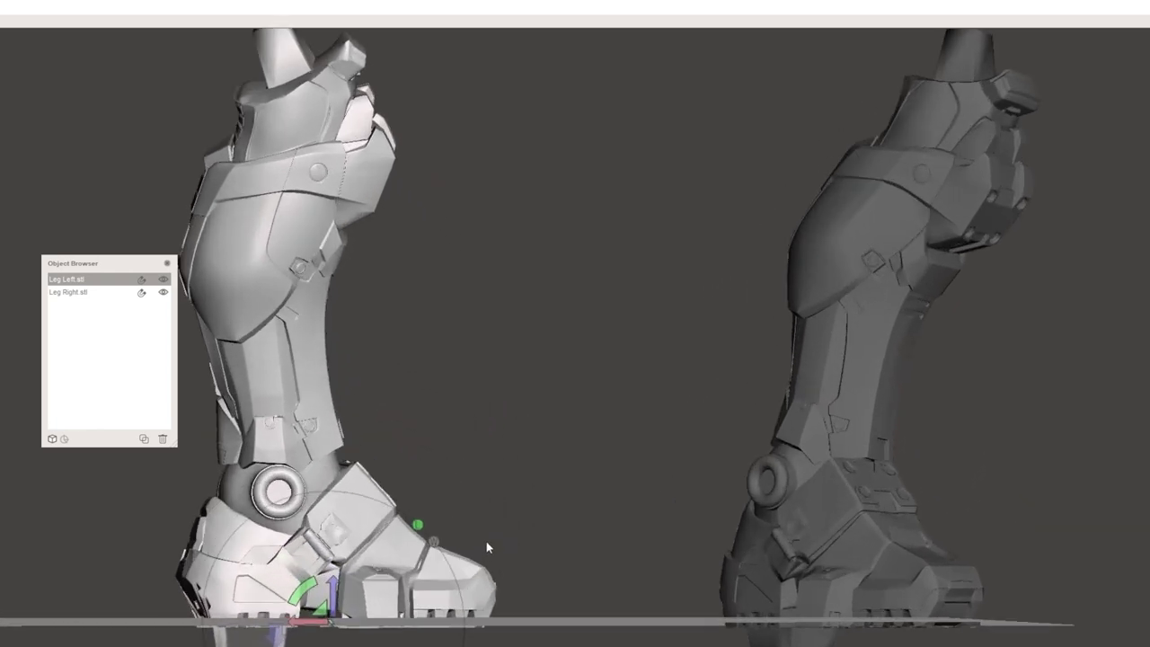
middle_click_drag(509, 511, 572, 357)
right_click_drag(572, 357, 572, 360)
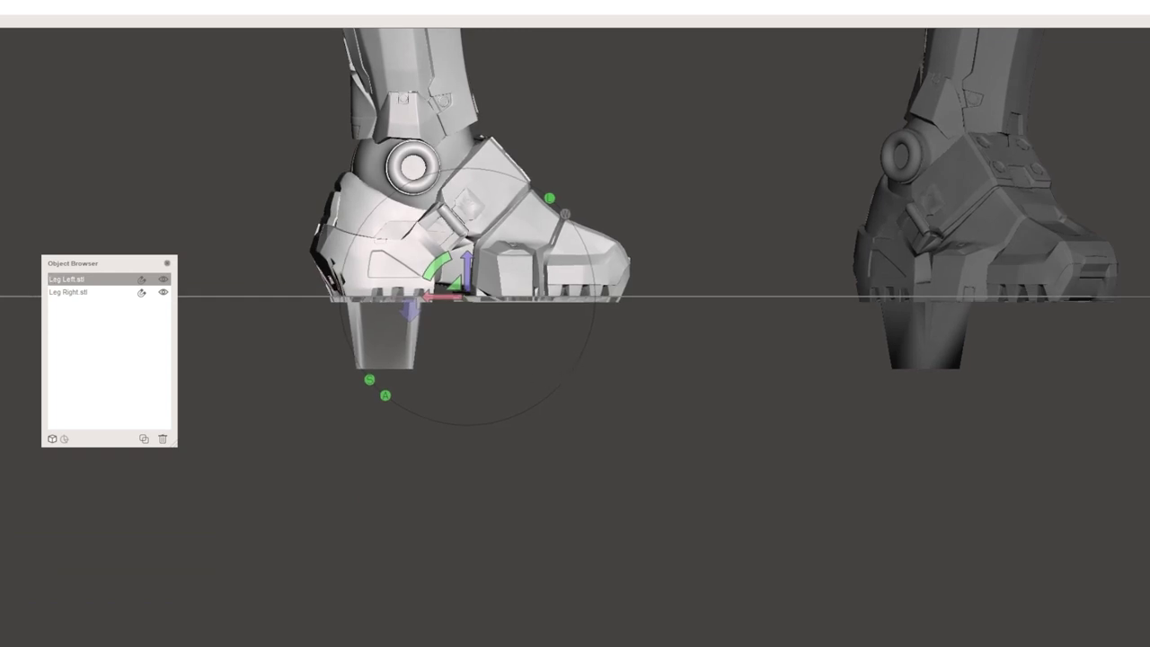
key("Return")
Cut off the peg beneath the right leg's boot with a horizontal plane cut at sole level.
scroll(537, 249, "down", 6)
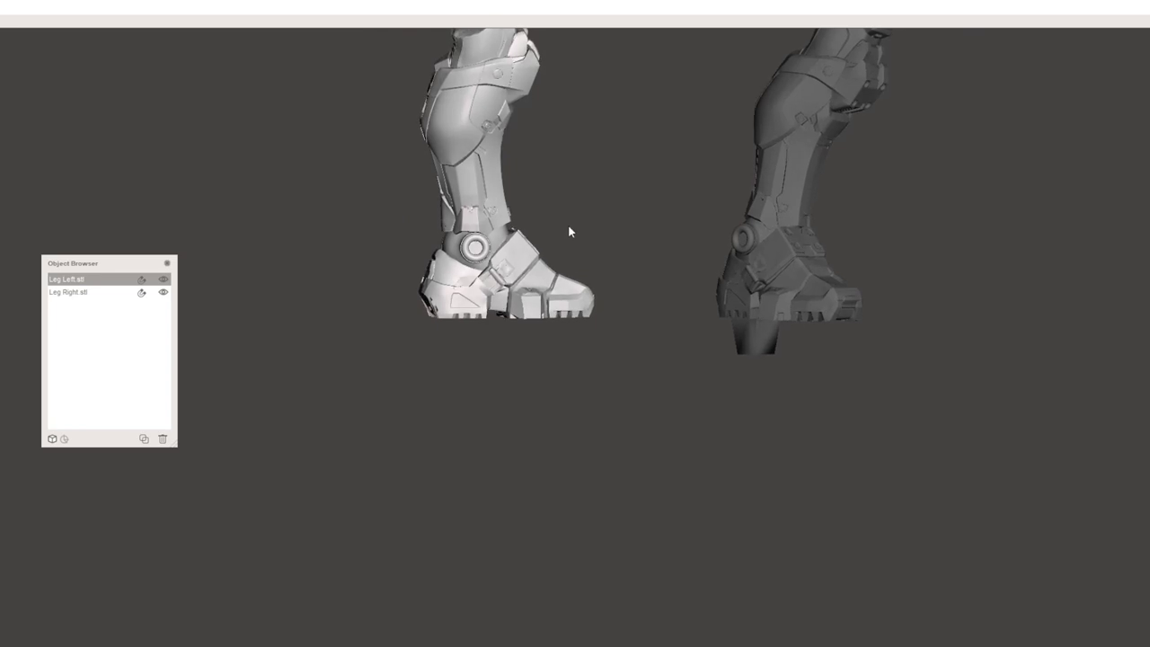
middle_click_drag(566, 226, 489, 367)
right_click_drag(489, 373, 496, 355)
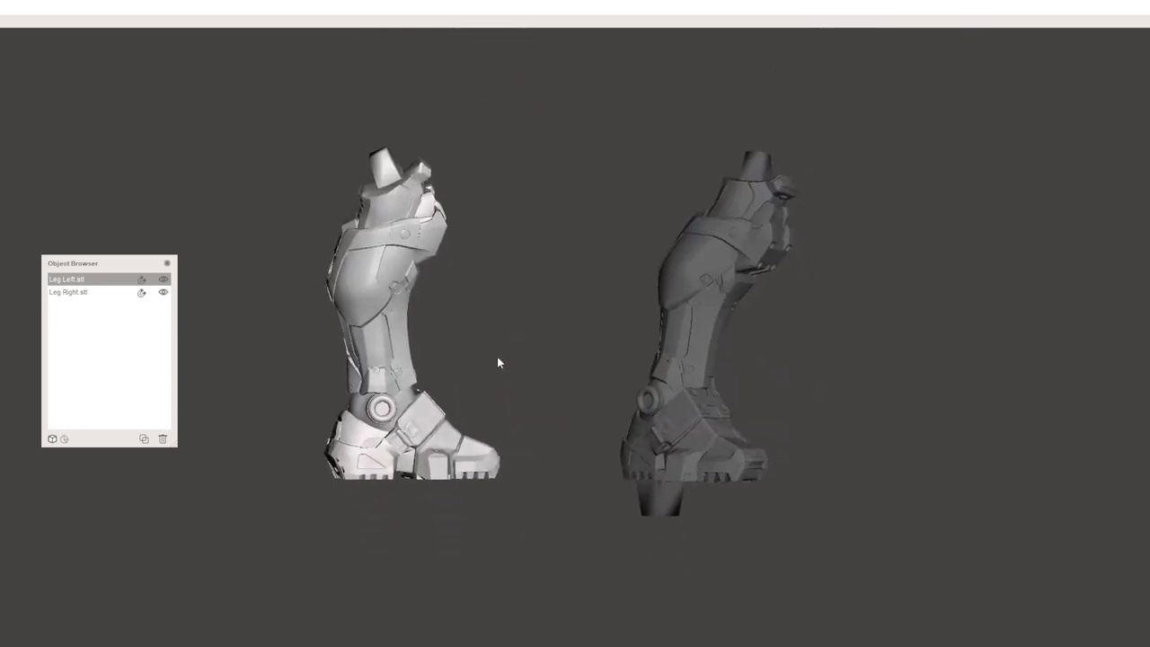
left_click(694, 385)
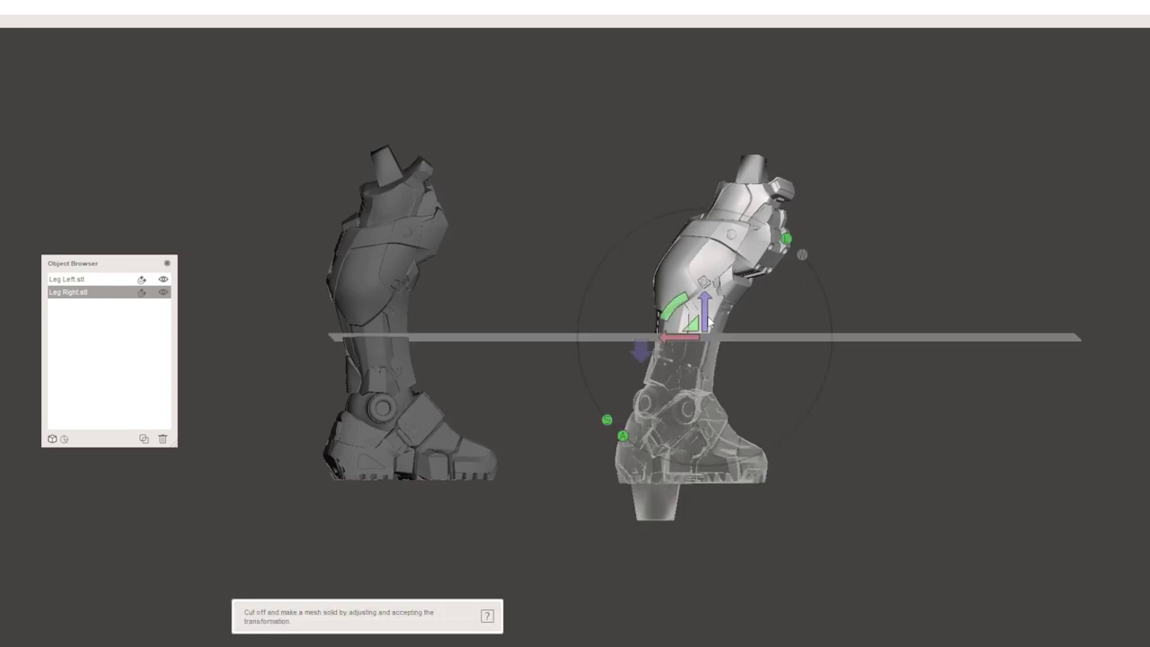
left_click_drag(706, 316, 710, 539)
right_click_drag(557, 378, 548, 392)
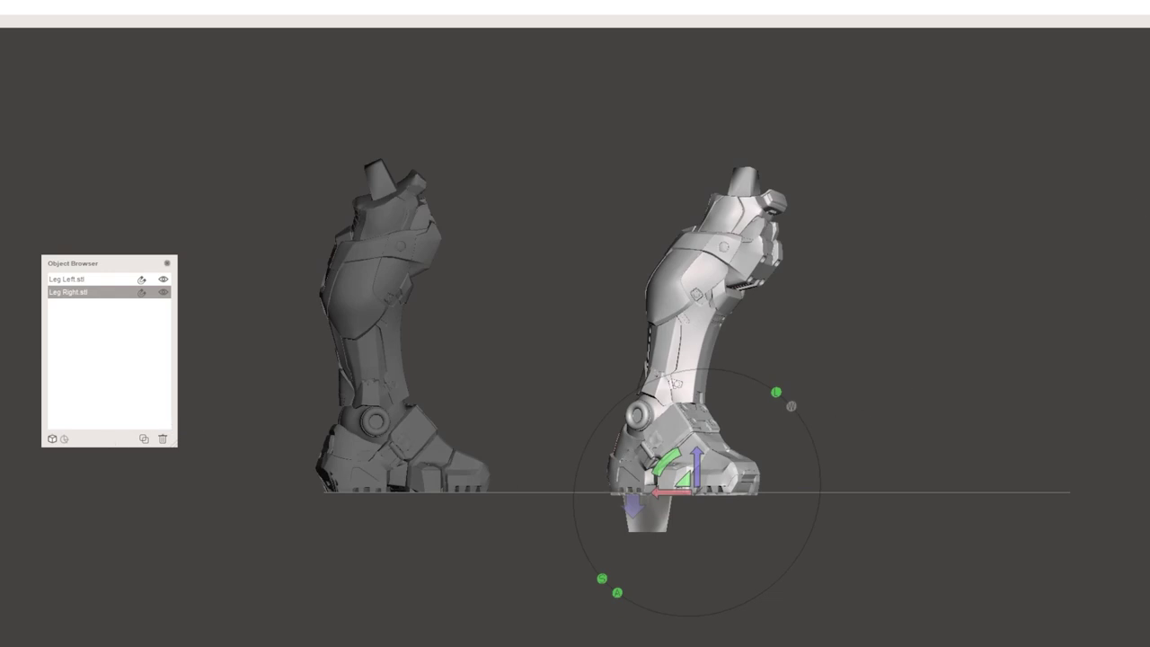
left_click(212, 253)
right_click_drag(557, 395, 532, 332)
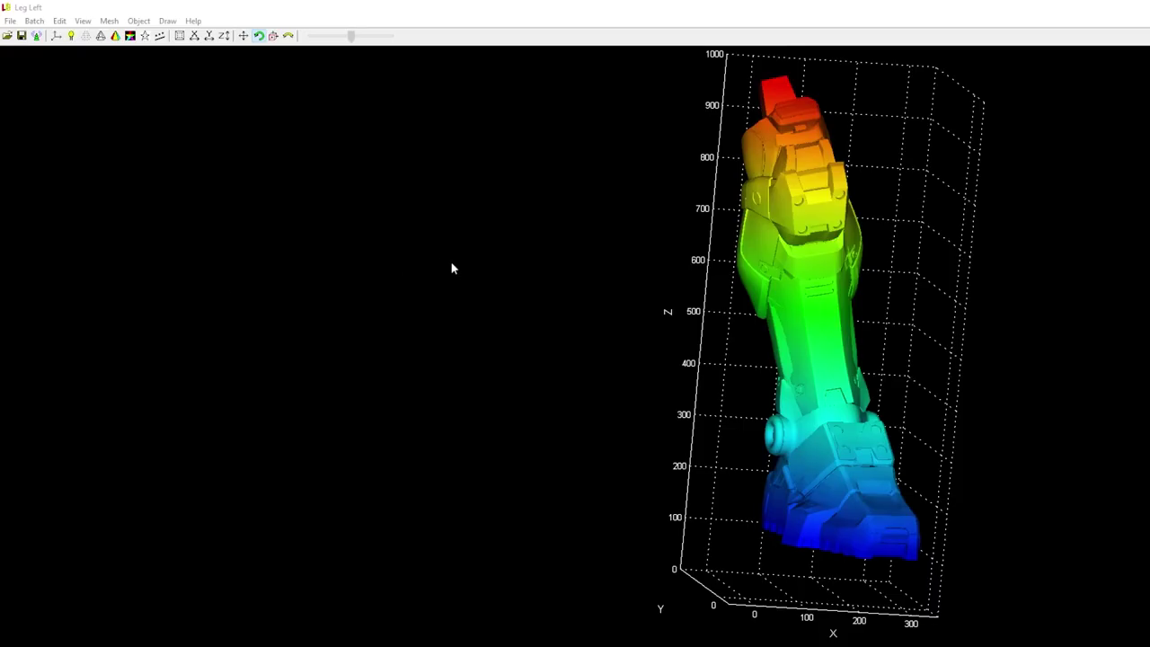
Switch to LuBan, open the mesh cutting settings for the left leg and keep the tip enabled.
left_click_drag(450, 261, 528, 300)
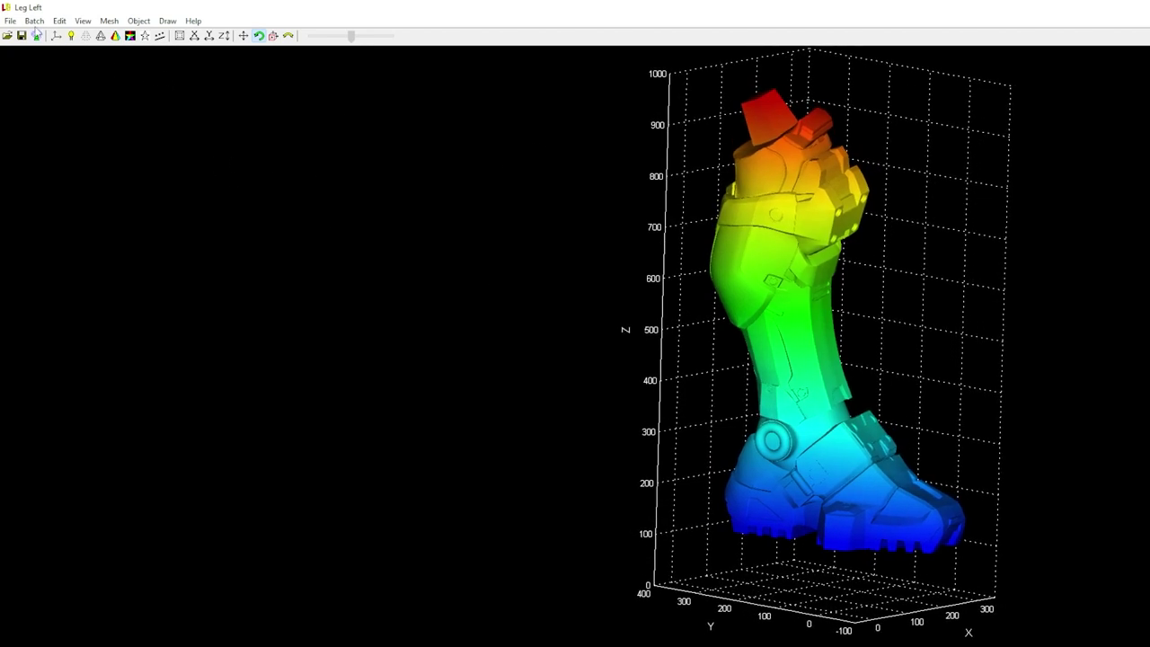
left_click(107, 21)
left_click(119, 36)
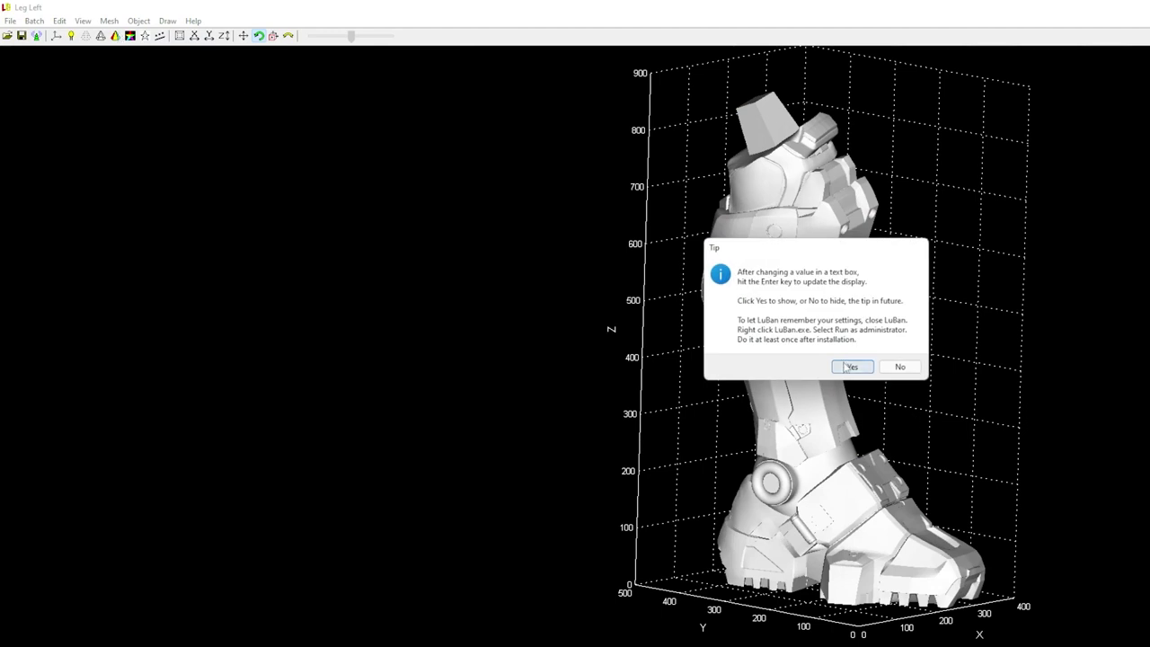
left_click(844, 366)
left_click(798, 382)
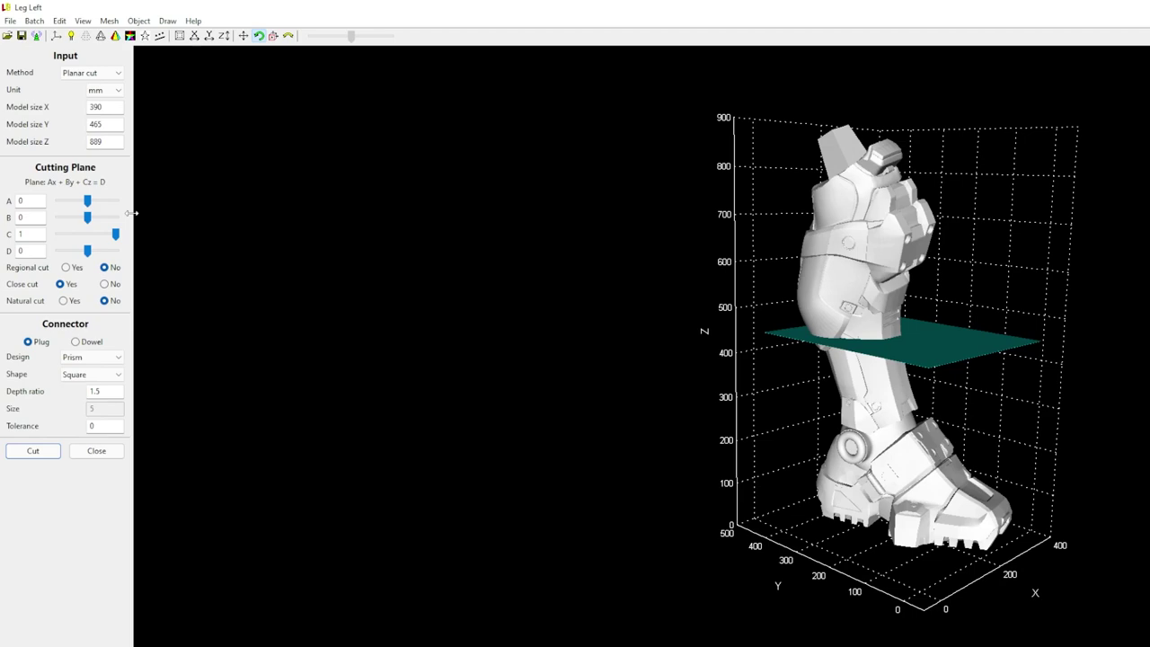
Widen the cutting settings area and set the left leg's cutting method to Modular cut.
left_click_drag(143, 213, 269, 258)
left_click_drag(492, 276, 556, 266)
left_click(249, 74)
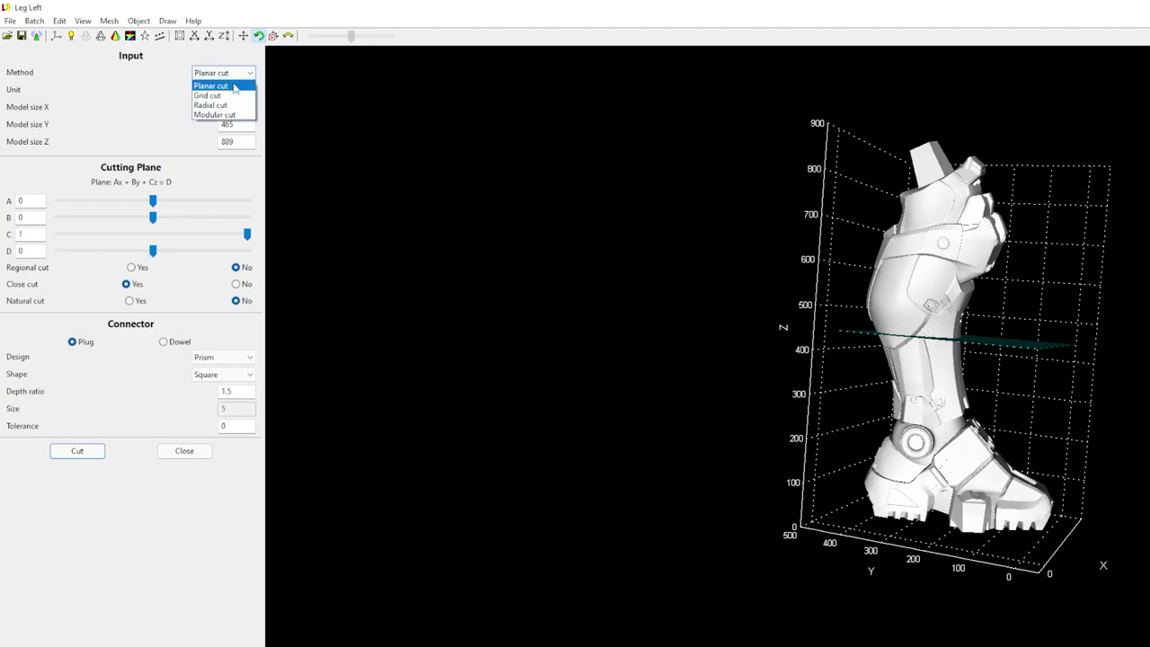
left_click(222, 115)
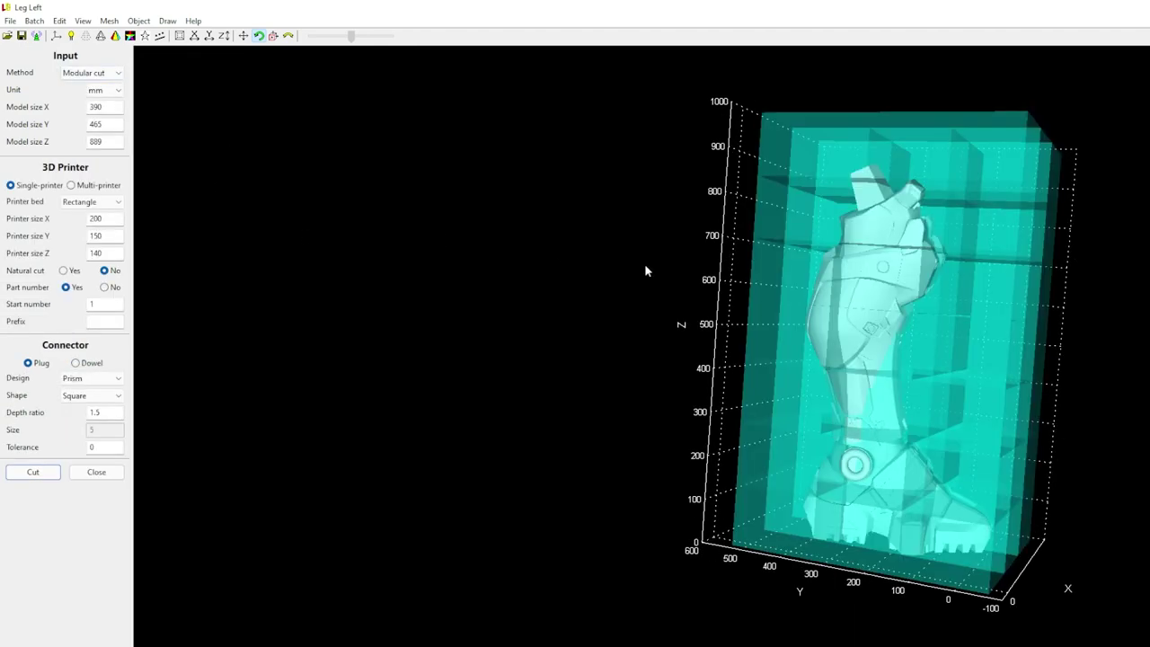
left_click_drag(644, 270, 557, 283)
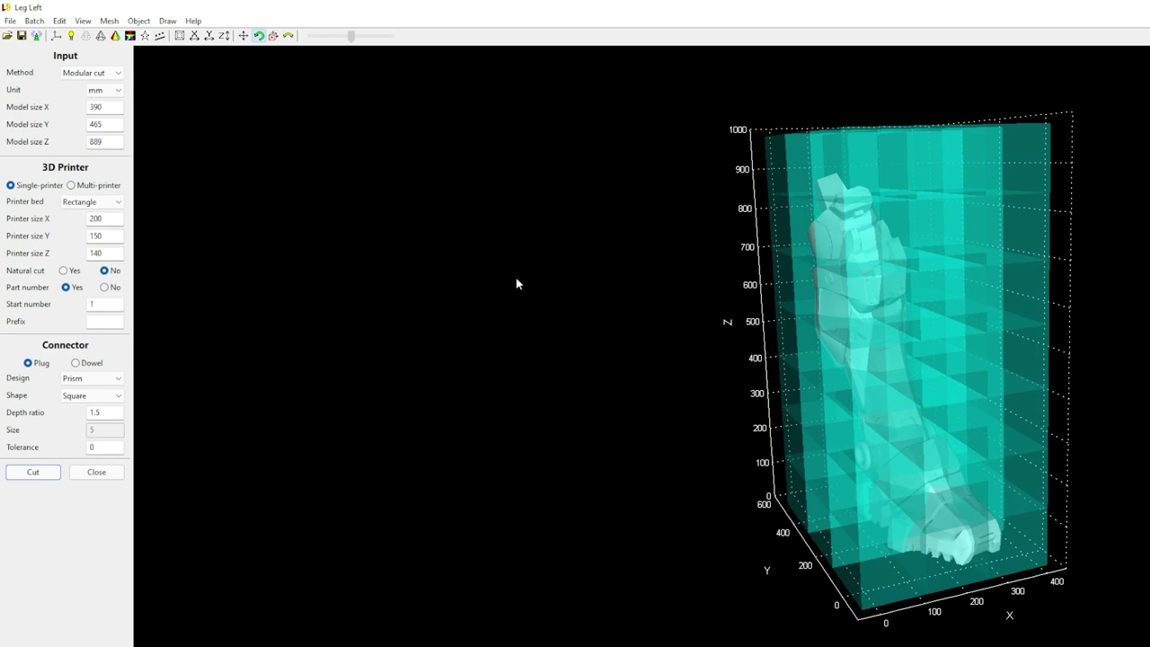
Set the printer size for the modular cut to 300 × 300 × 300 mm.
double_click(116, 218)
type("300")
key("Tab")
type("300")
key("Tab")
type("300")
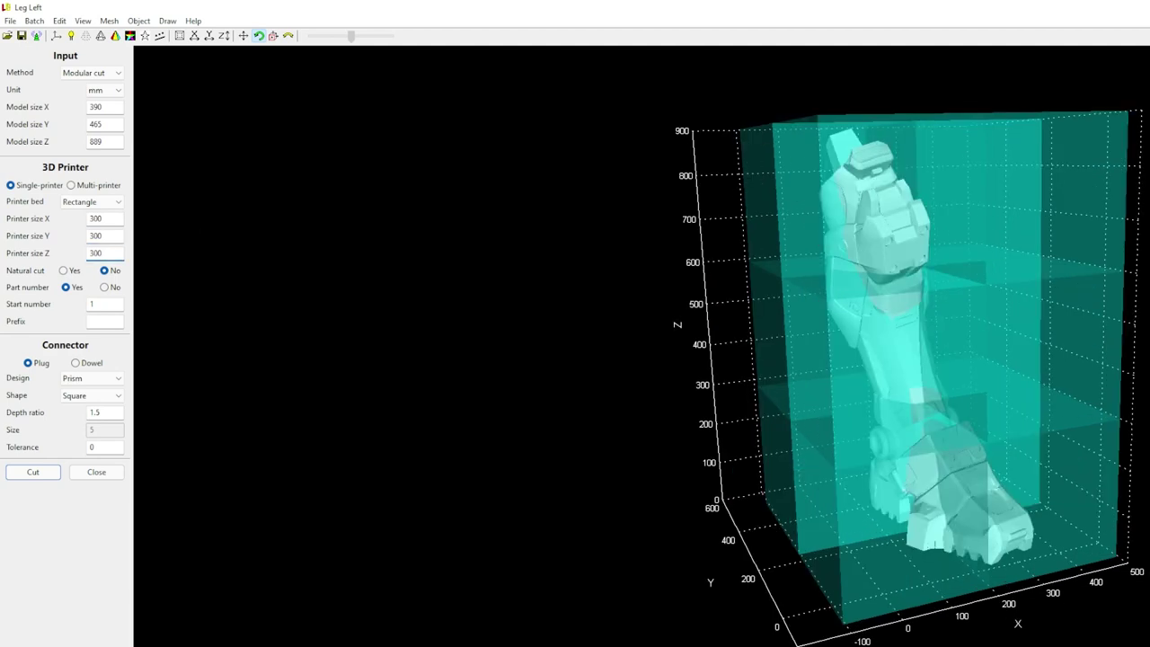
left_click(977, 645)
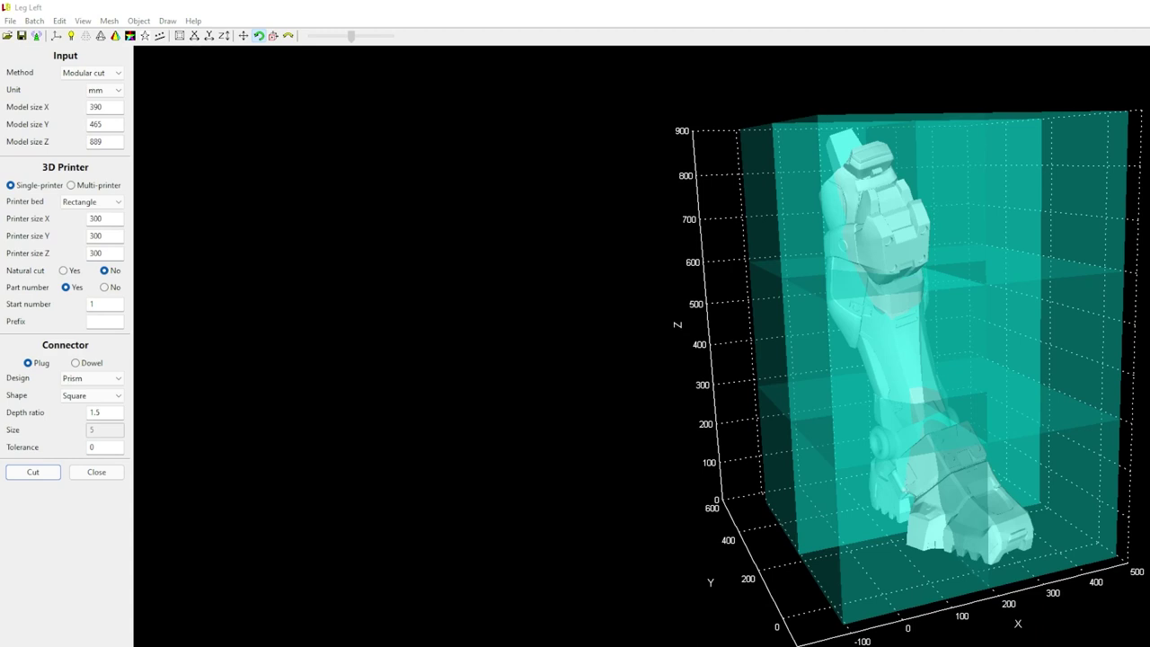
Set the connectors between the leg parts to dowels with a Prism design and a Circle shape.
left_click(76, 362)
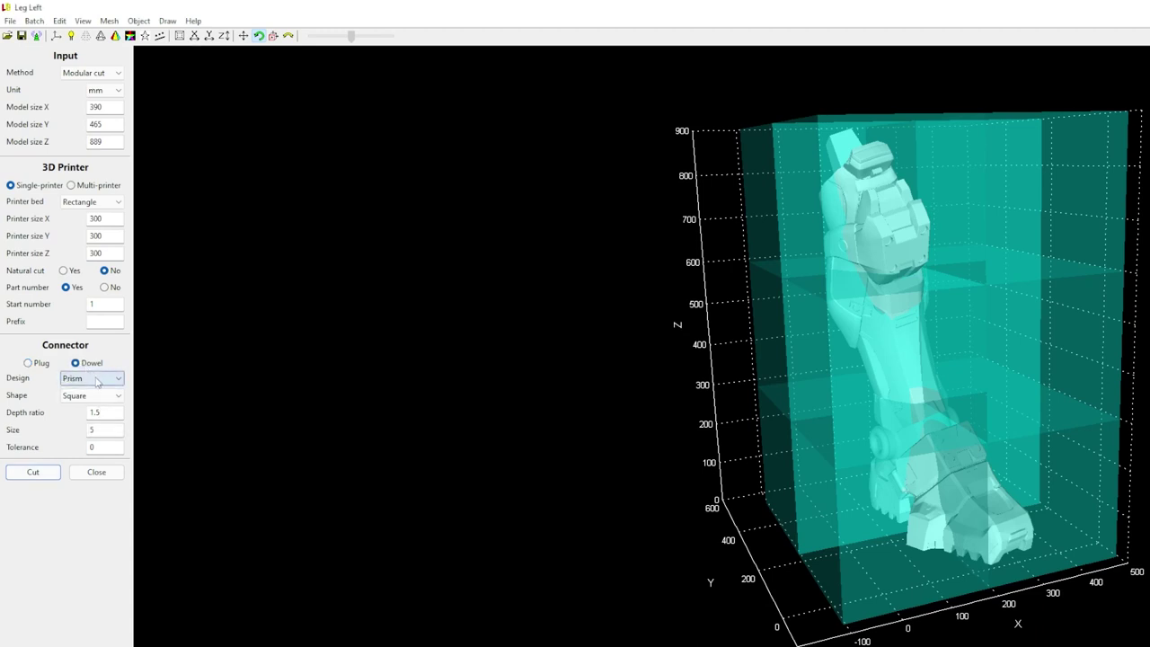
left_click(97, 382)
left_click(92, 390)
left_click(91, 396)
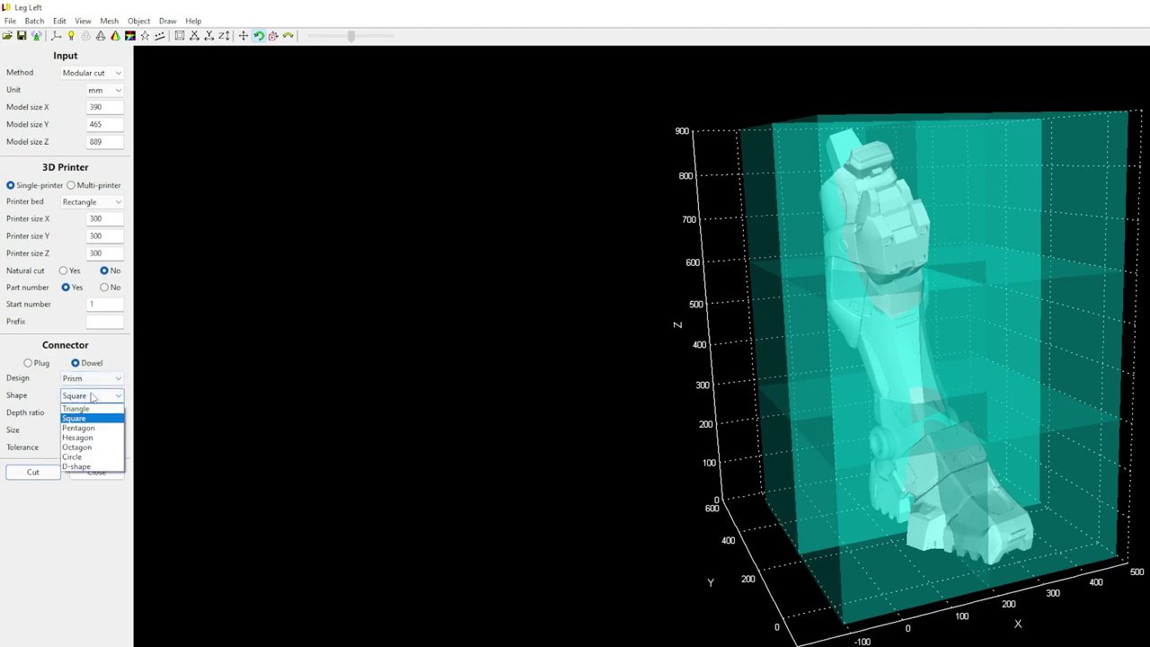
left_click(90, 456)
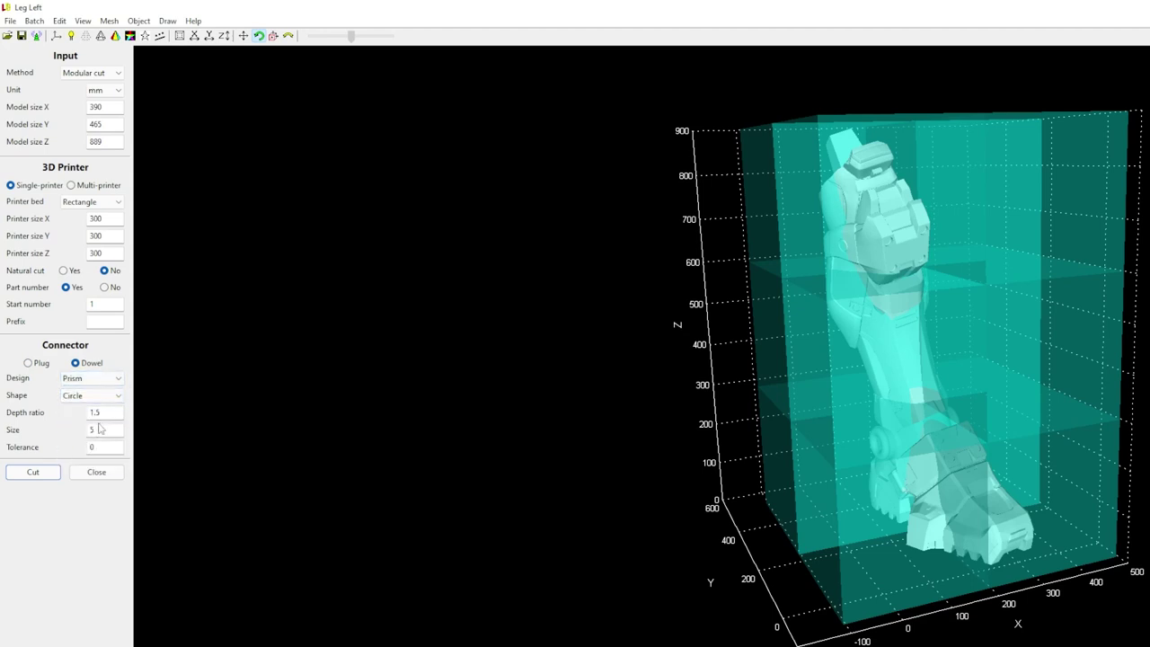
Set the dowel depth ratio to 15 and size to 2.4, cut the left leg into parts and inspect the cuts.
left_click_drag(98, 411, 80, 412)
type("15")
key("Tab")
type("2.4")
left_click(54, 472)
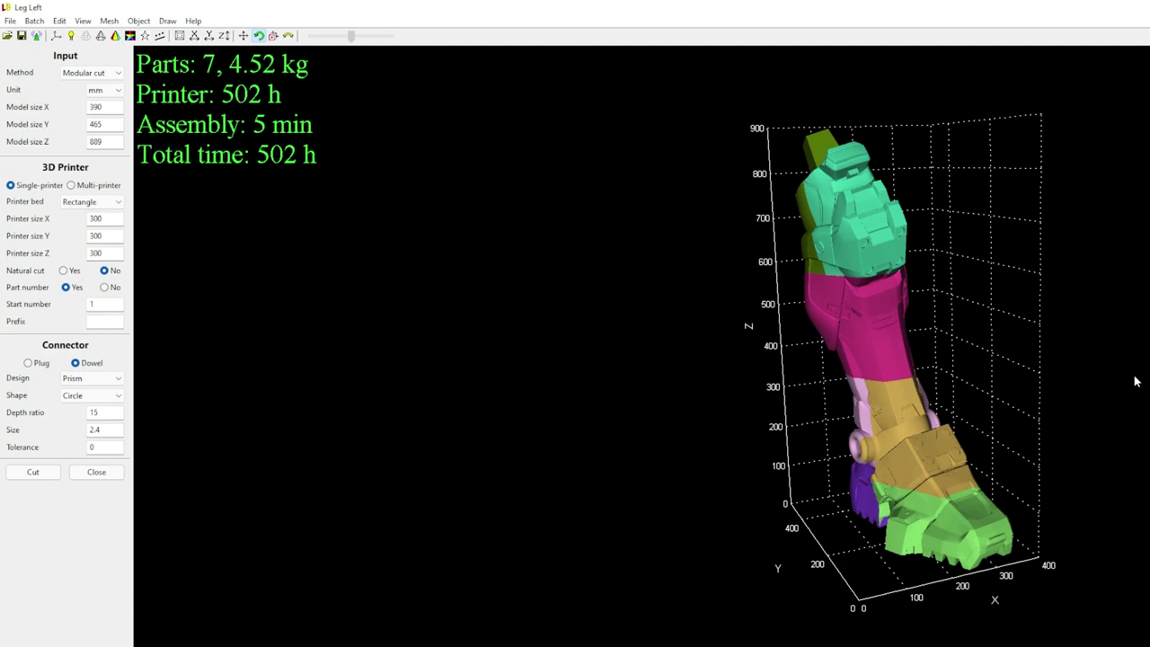
left_click_drag(1144, 451, 843, 446)
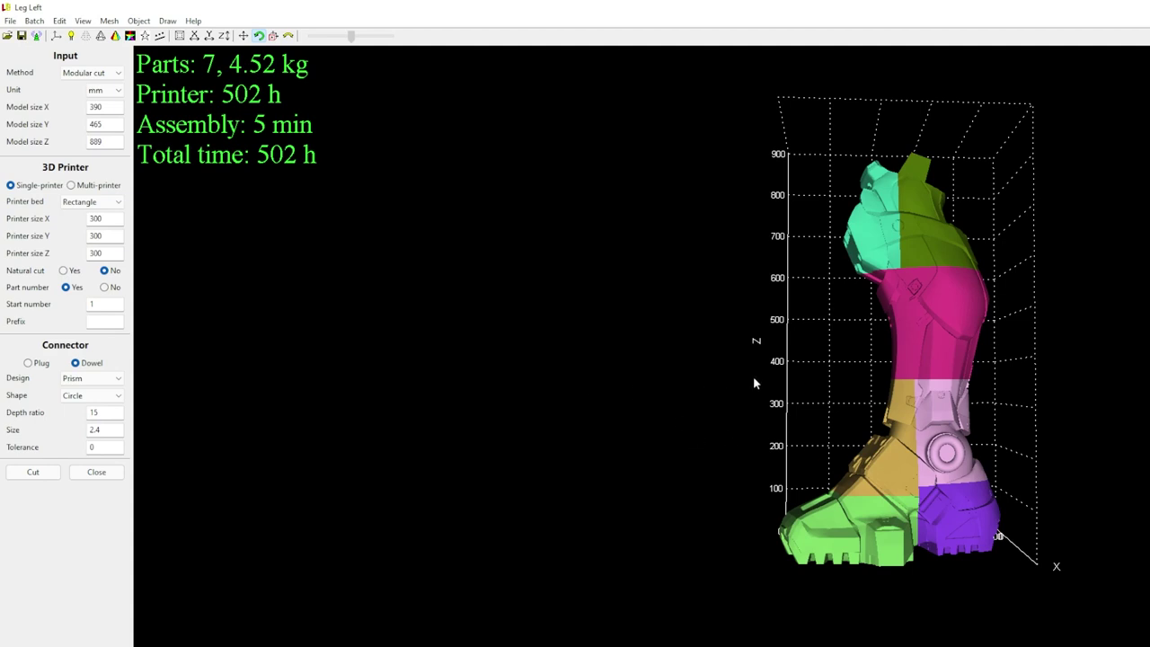
left_click_drag(753, 382, 993, 393)
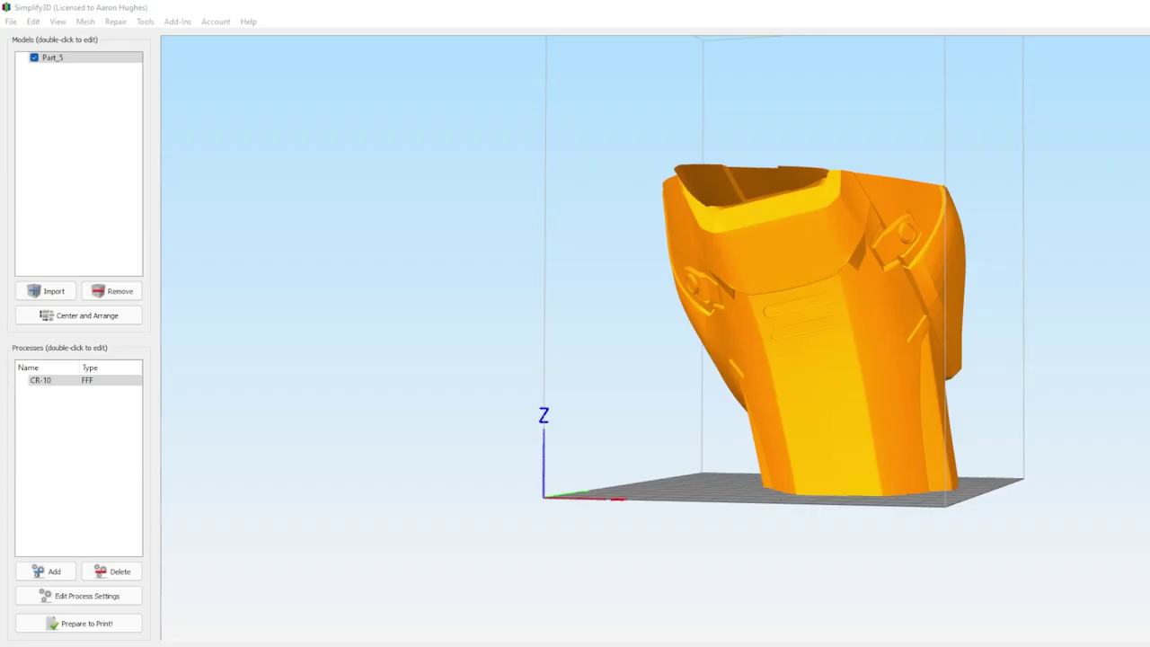
Switch to Simplify3D and generate automatic supports for Part_5 in its upright orientation with a maximum overhang angle of 65 degrees.
left_click_drag(386, 227, 354, 398)
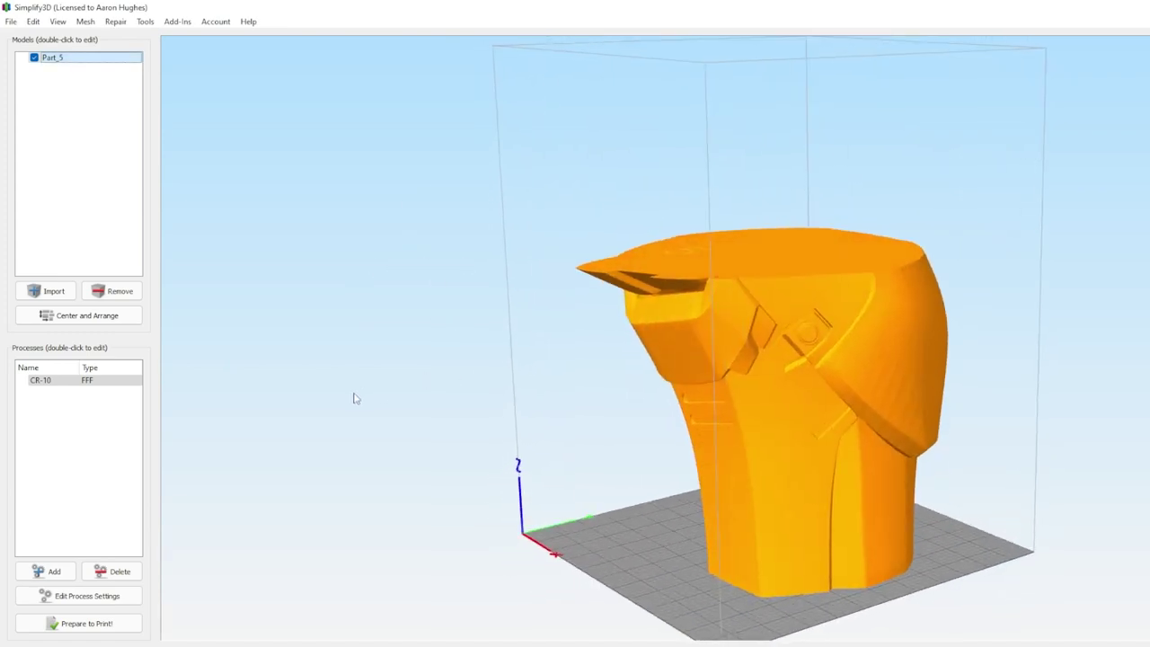
left_click_drag(729, 423, 818, 405)
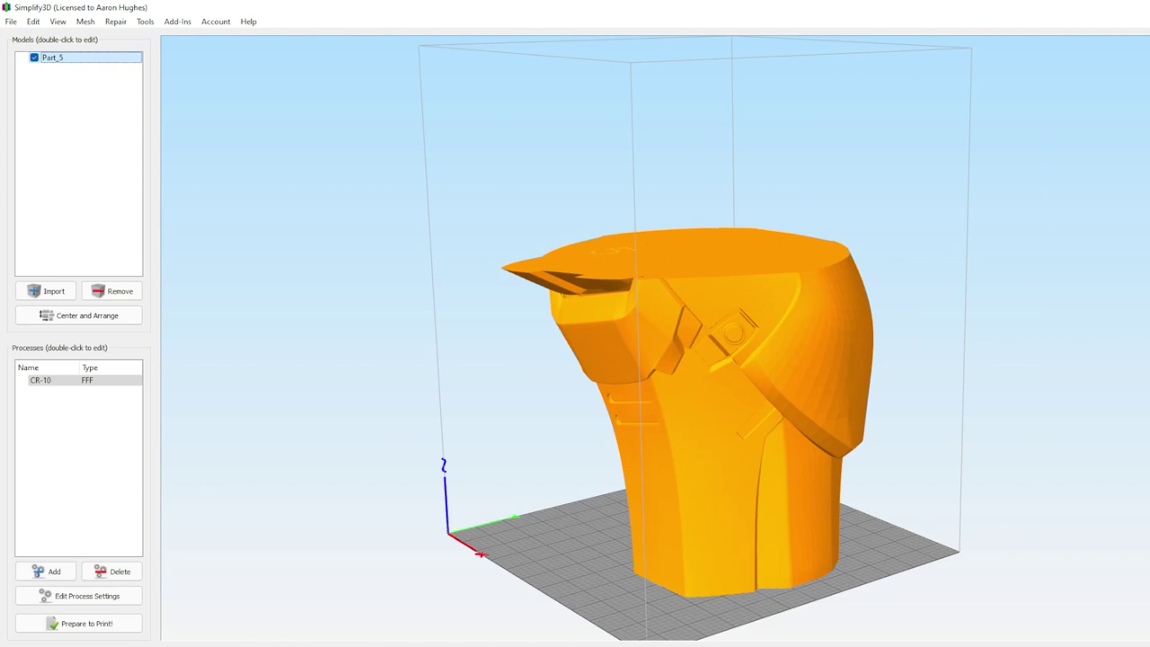
left_click_drag(421, 259, 398, 262)
type("6")
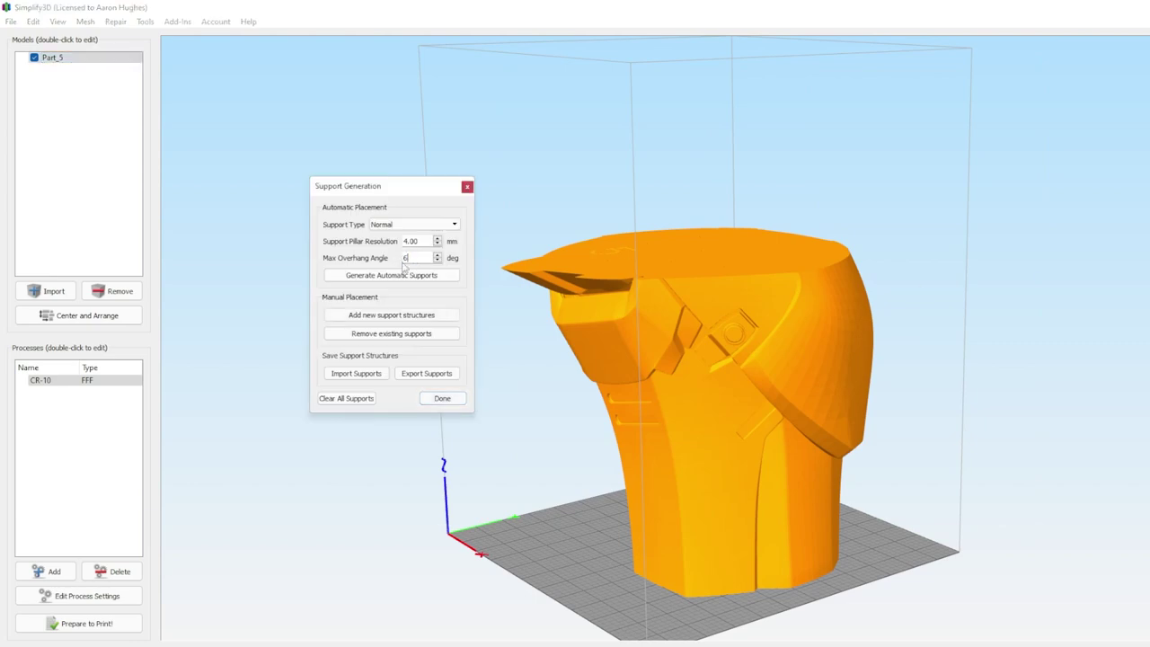
type("5")
left_click(404, 275)
left_click_drag(575, 386, 487, 547)
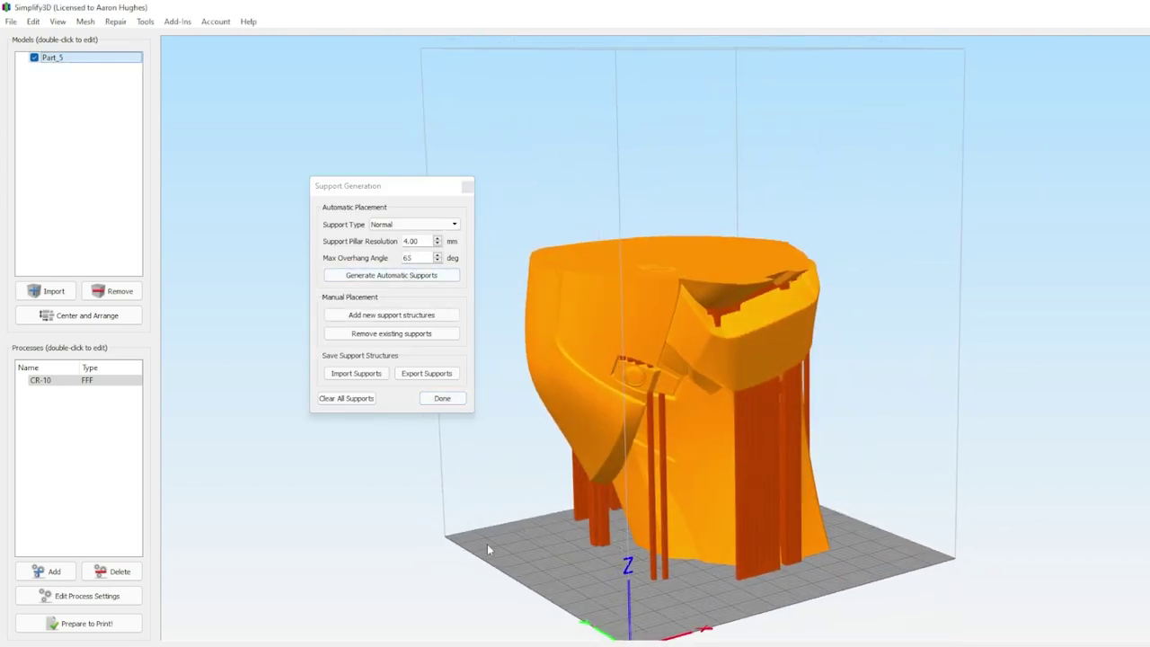
Slice the supported upright Part_5, check its build statistics and return from the preview.
left_click(133, 621)
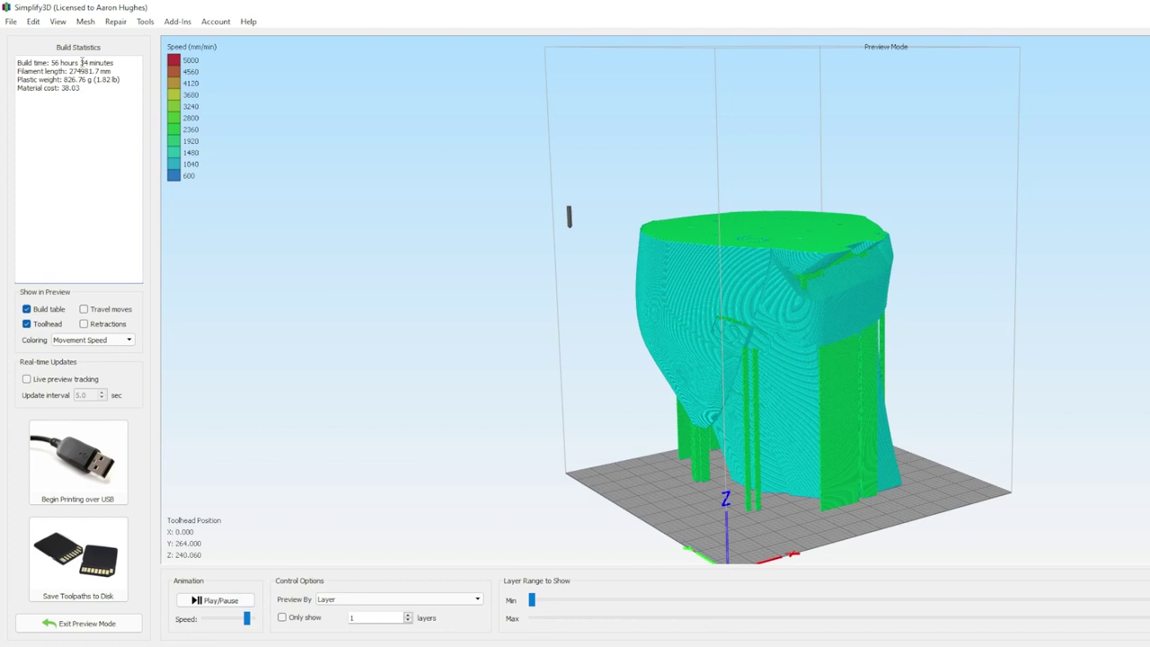
left_click(115, 623)
left_click_drag(544, 377, 681, 356)
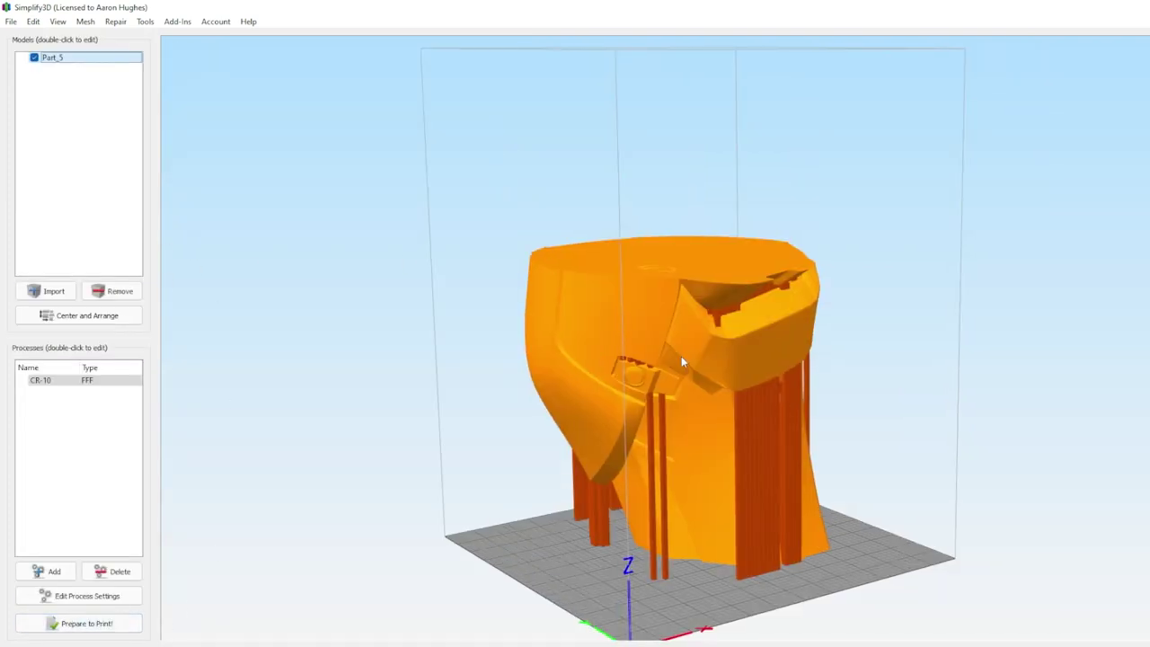
Turn Part_5 upside down and replace its supports with automatic ones at a 65-degree maximum overhang angle.
left_click(1146, 342)
left_click(347, 397)
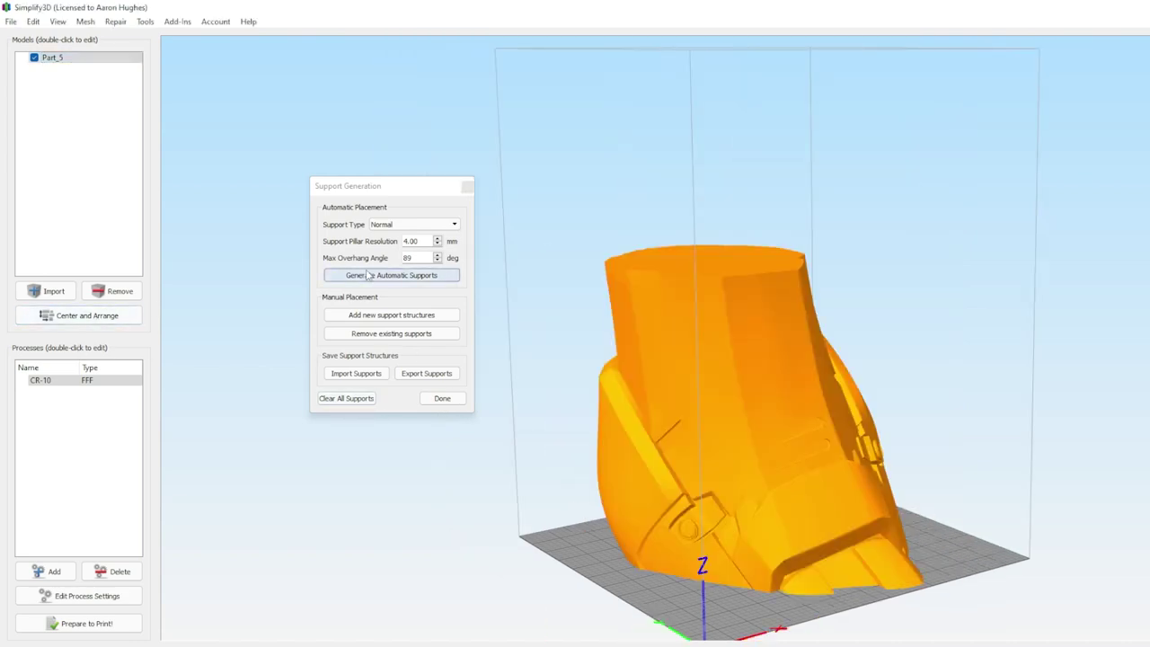
double_click(411, 258)
type("6")
type("0")
left_click(410, 275)
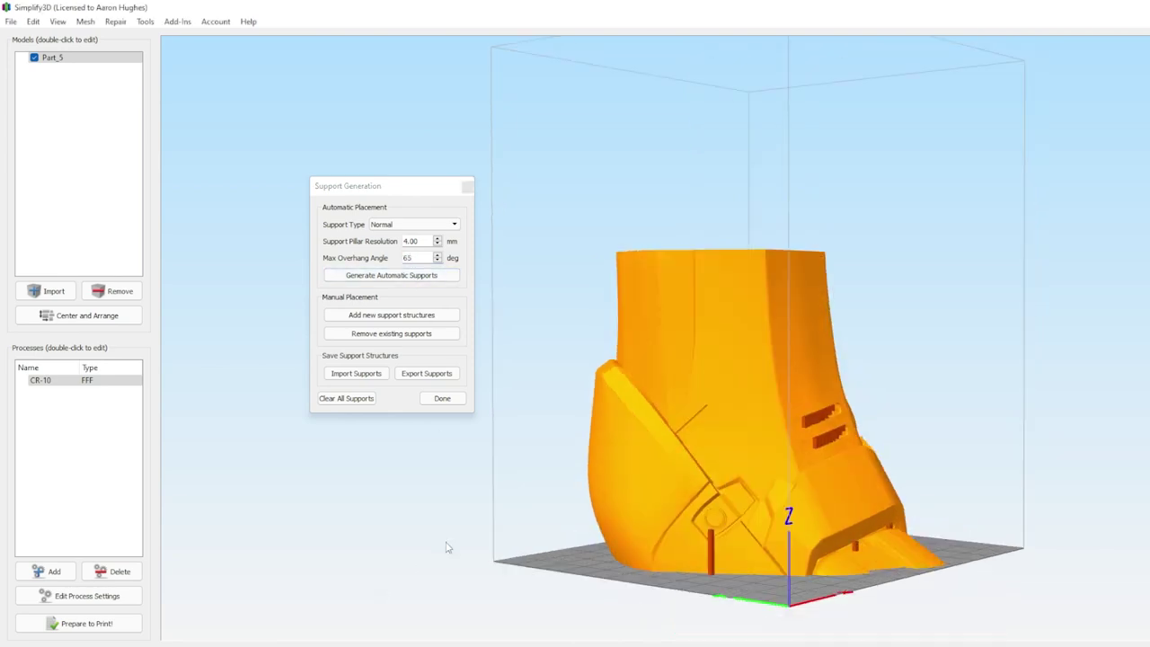
left_click_drag(445, 543, 1079, 534)
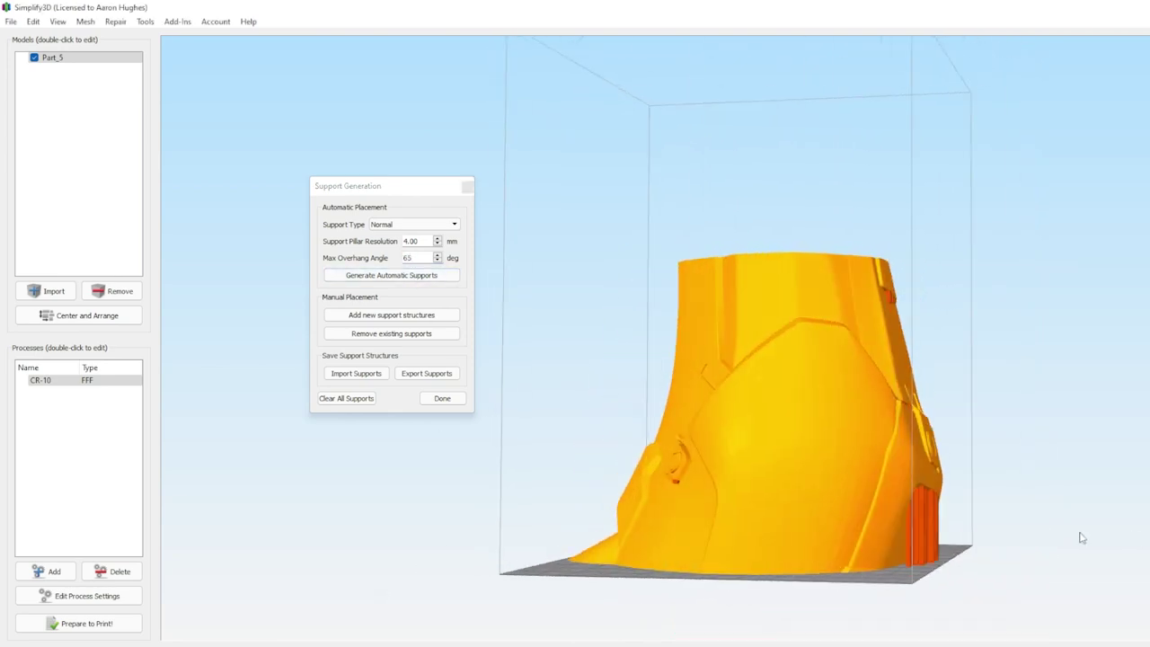
Slice the flipped Part_5, check the build statistics and the dowel holes and part number on its underside, and leave the preview.
left_click(121, 620)
left_click_drag(442, 371, 710, 422)
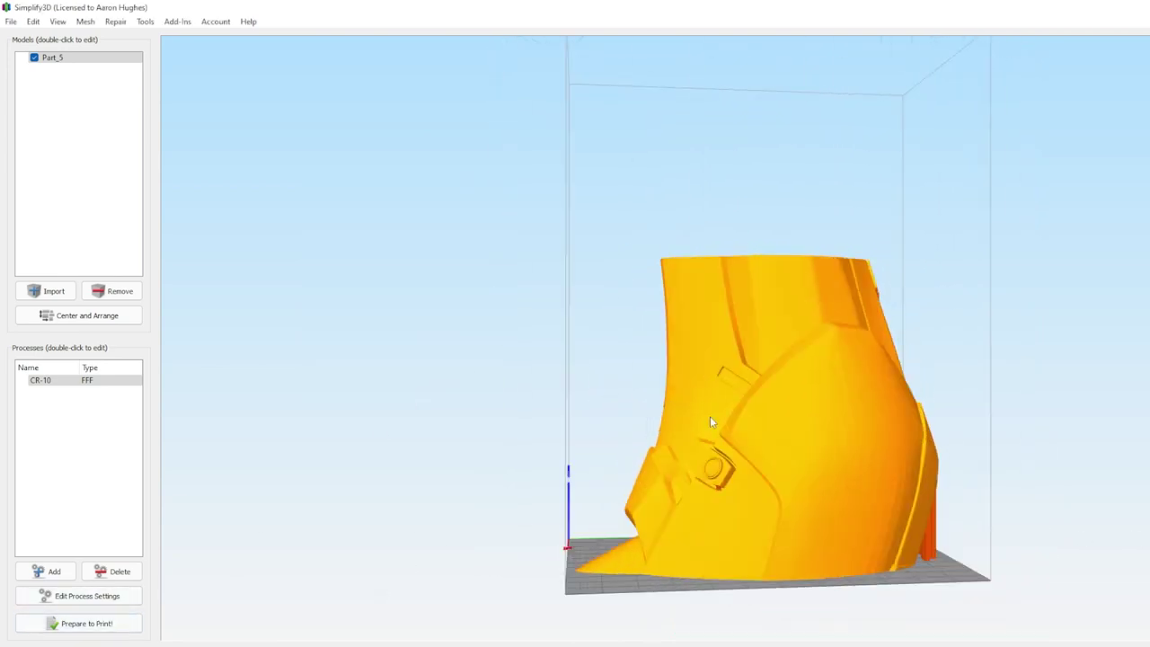
key("ctrl+p")
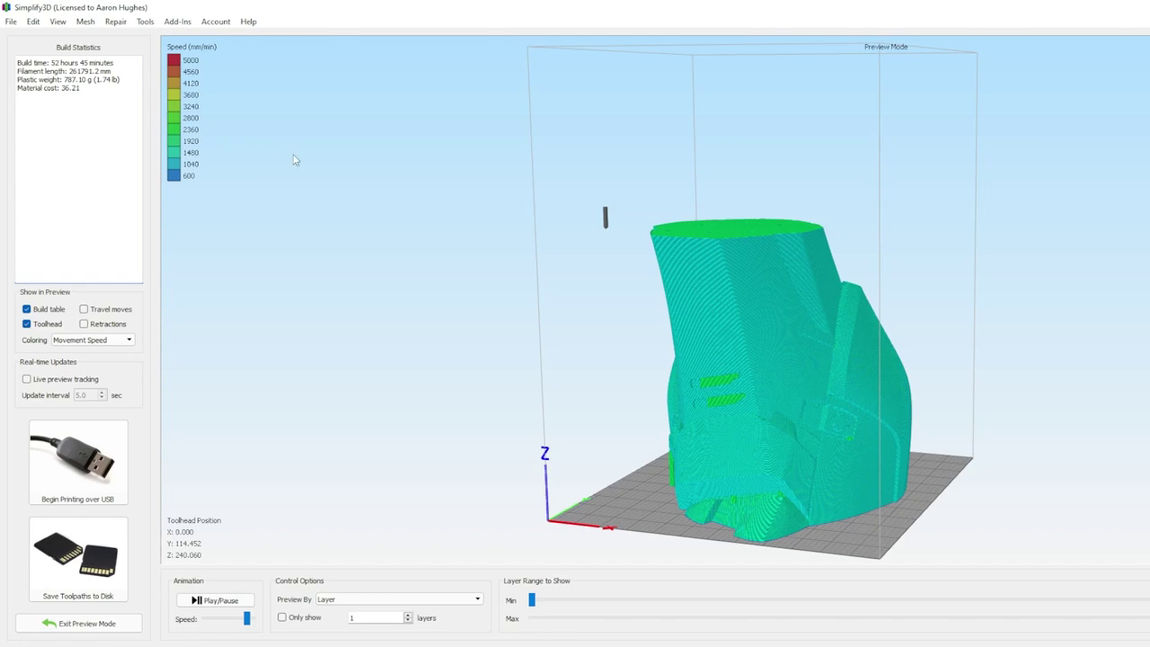
left_click_drag(293, 159, 734, 212)
scroll(761, 469, "up", 5)
middle_click_drag(762, 468, 868, 200)
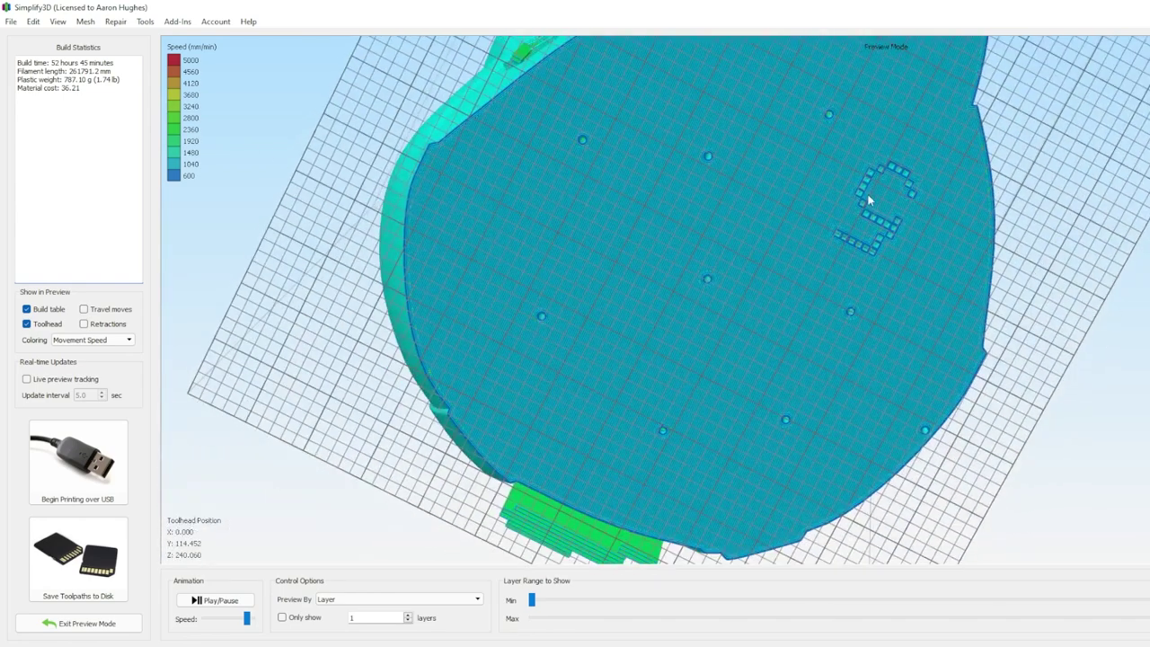
scroll(458, 199, "down", 5)
left_click_drag(470, 218, 541, 572)
left_click(96, 629)
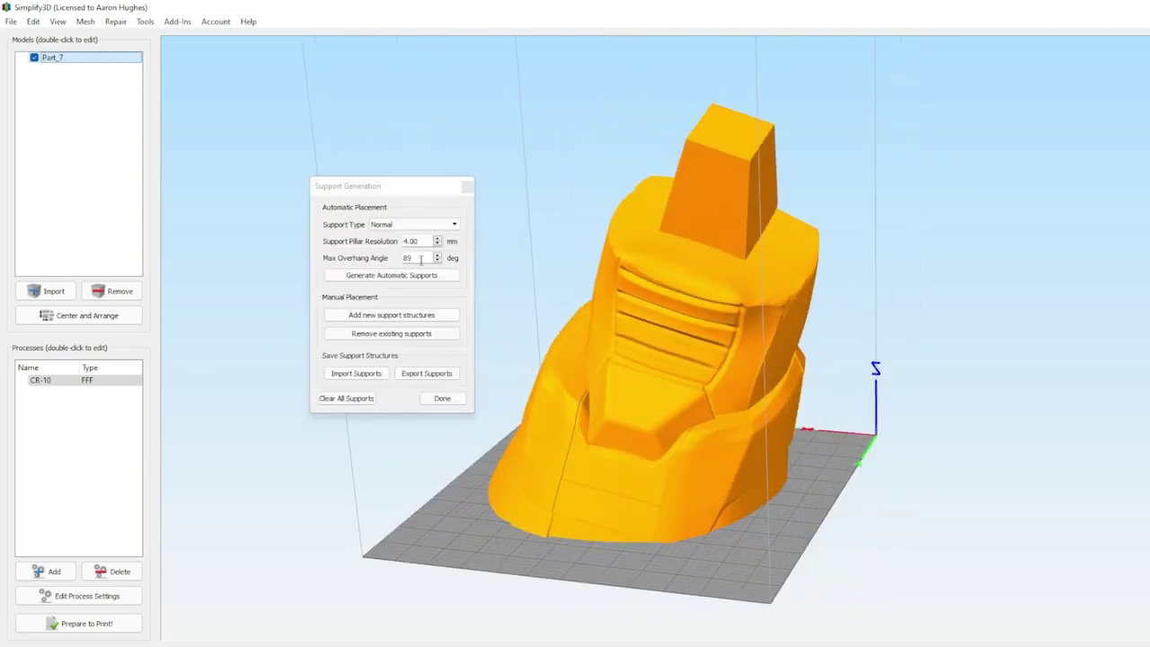
Generate automatic supports for Part_7 with a maximum overhang angle of 65 degrees.
type("5")
left_click(399, 280)
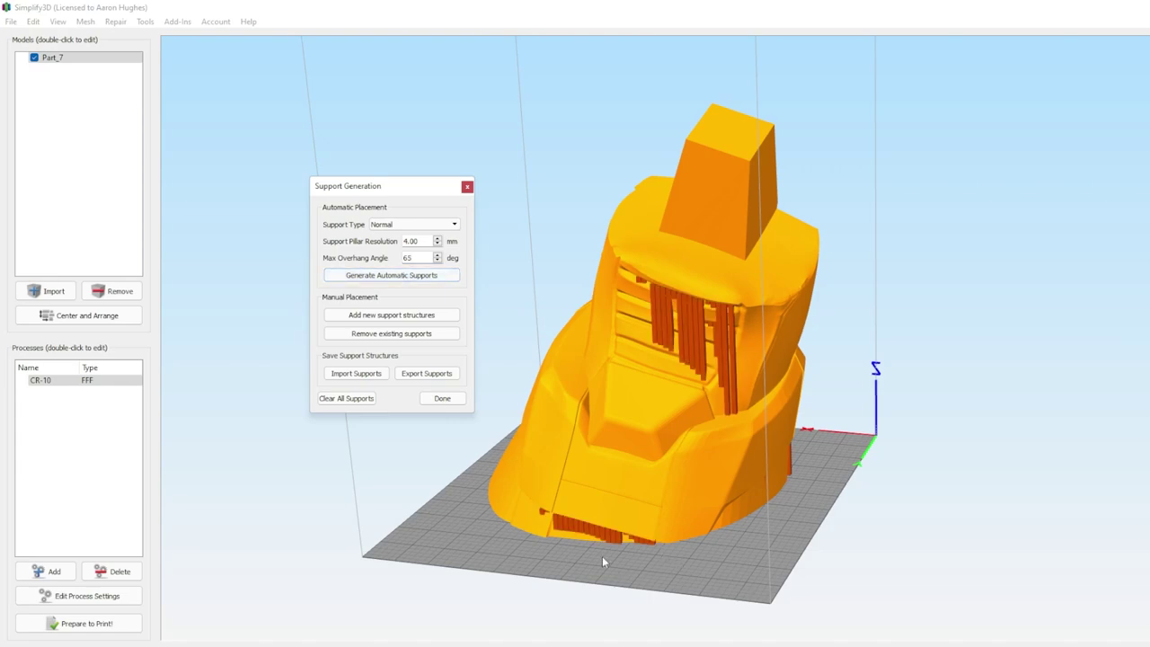
Remove the generated supports from inside the dowel holes on the underside of Part_7.
left_click_drag(601, 556, 892, 252)
scroll(791, 412, "up", 5)
scroll(791, 412, "down", 5)
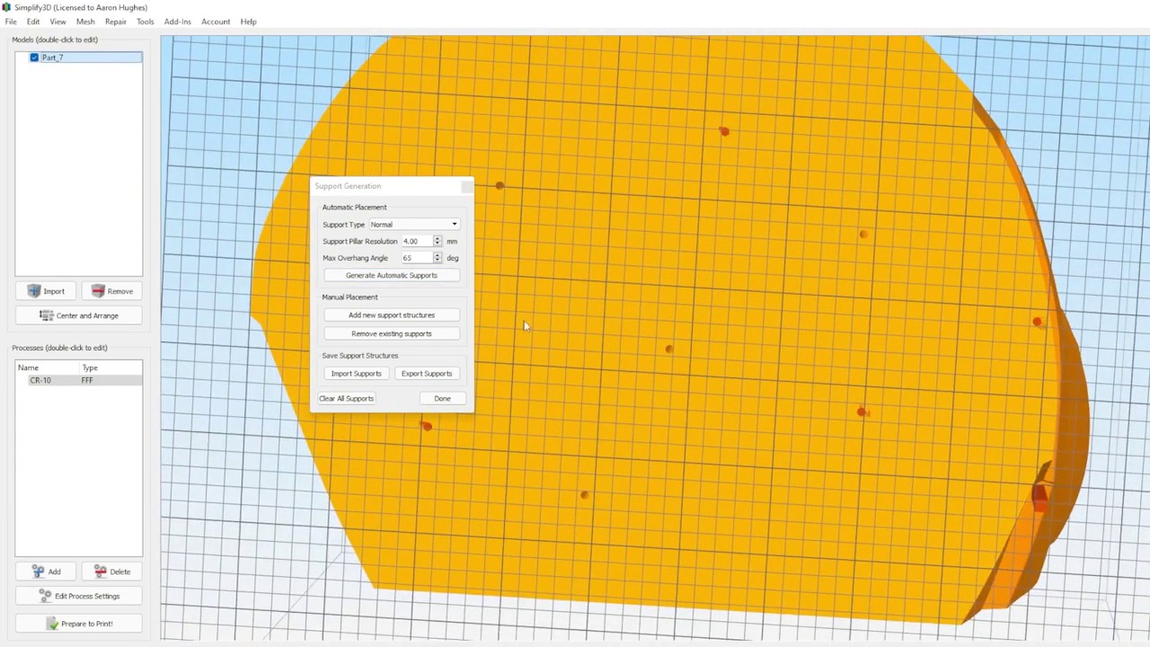
left_click(388, 334)
left_click(862, 413)
scroll(862, 409, "up", 5)
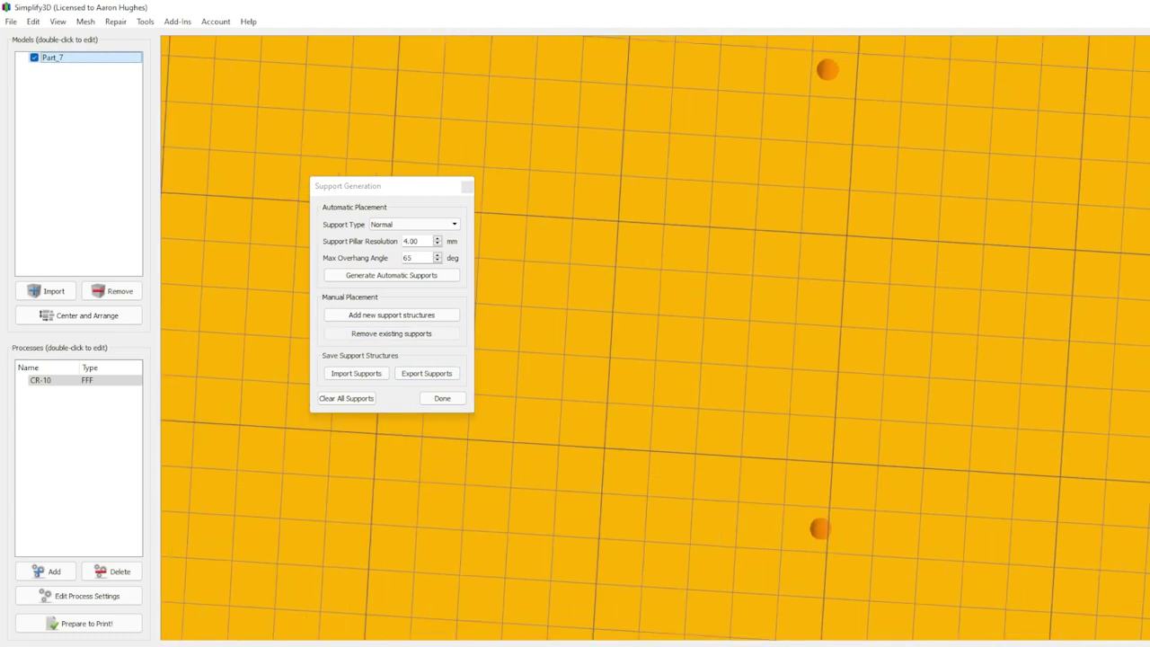
middle_click_drag(849, 199, 971, 303)
middle_click_drag(745, 351, 1077, 414)
middle_click_drag(682, 406, 1119, 495)
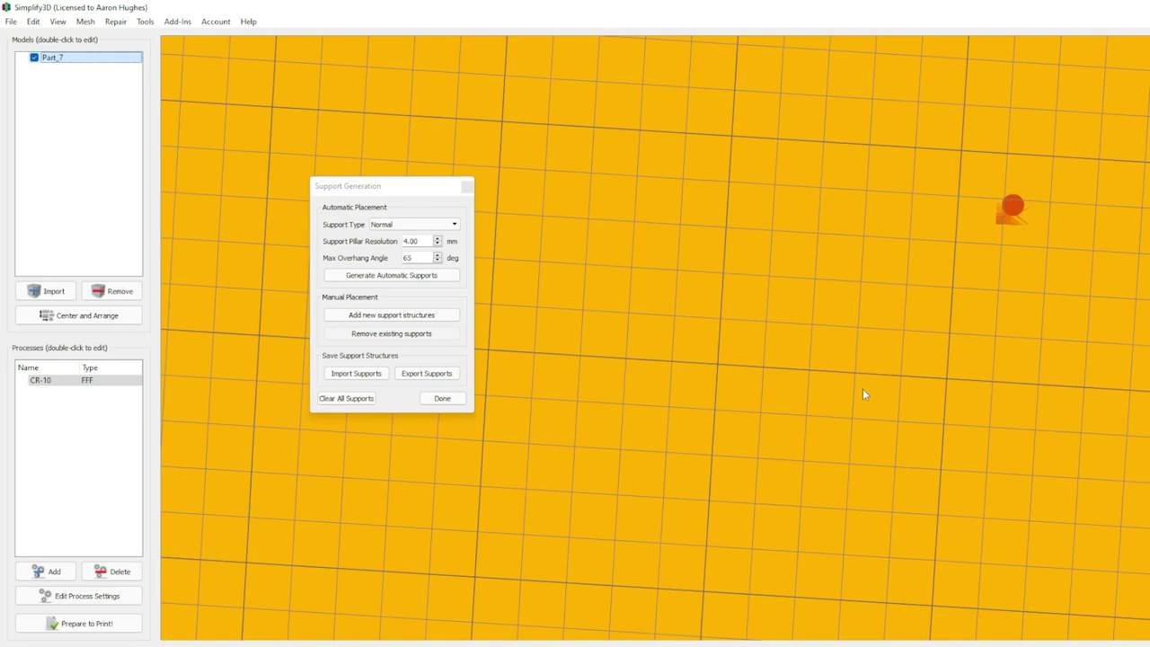
middle_click_drag(862, 389, 863, 396)
left_click_drag(1040, 201, 1106, 462)
scroll(781, 310, "down", 5)
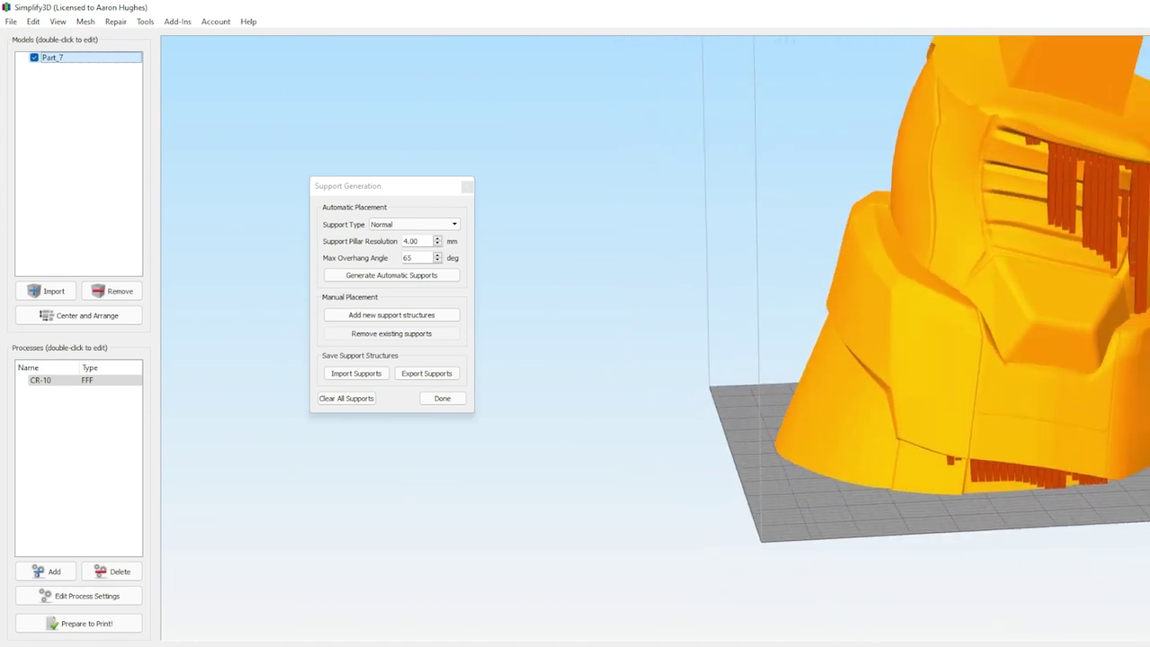